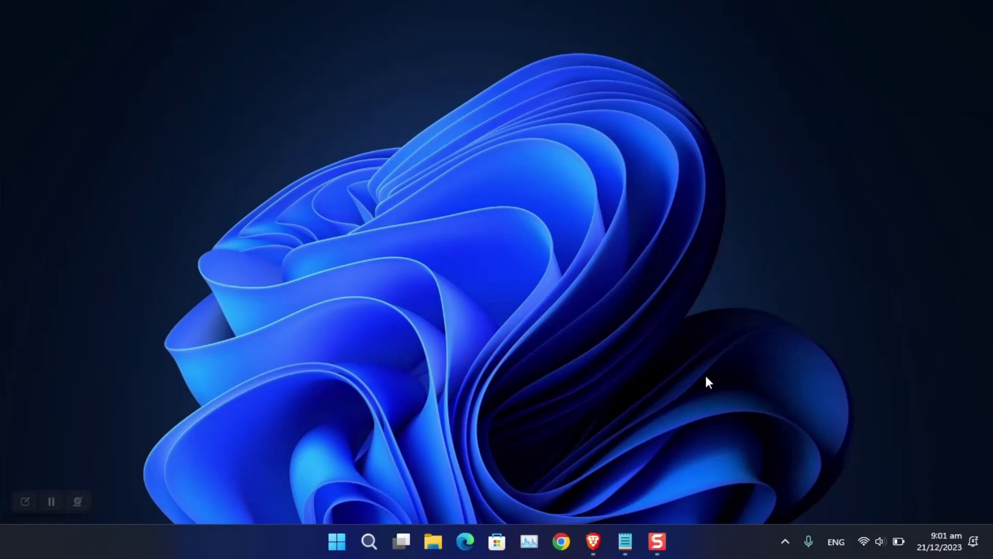
- Open Control Panel and go to Network and Sharing Center's adapter list showing the six adapters
key(super)
text(cont)
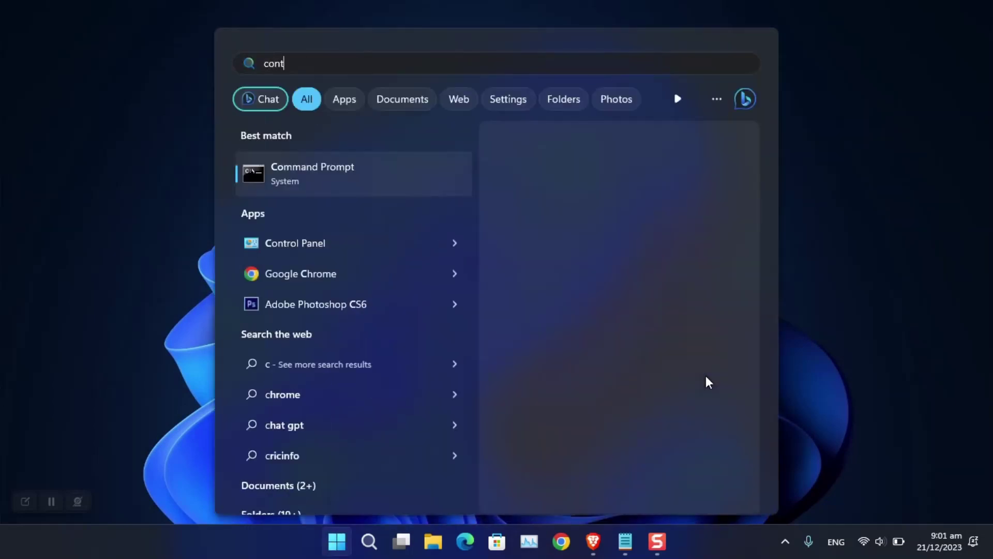
text(rol)
key(Return)
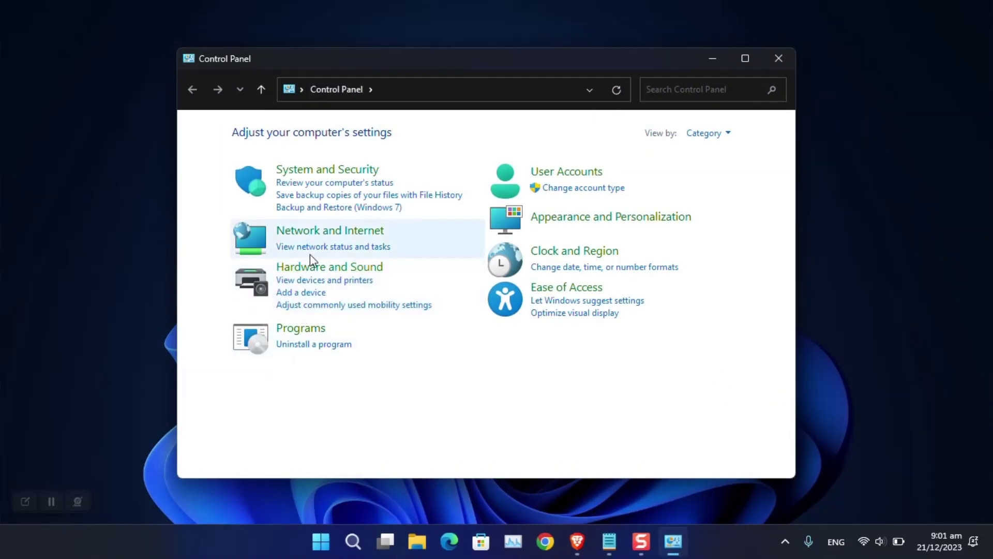
click(316, 236)
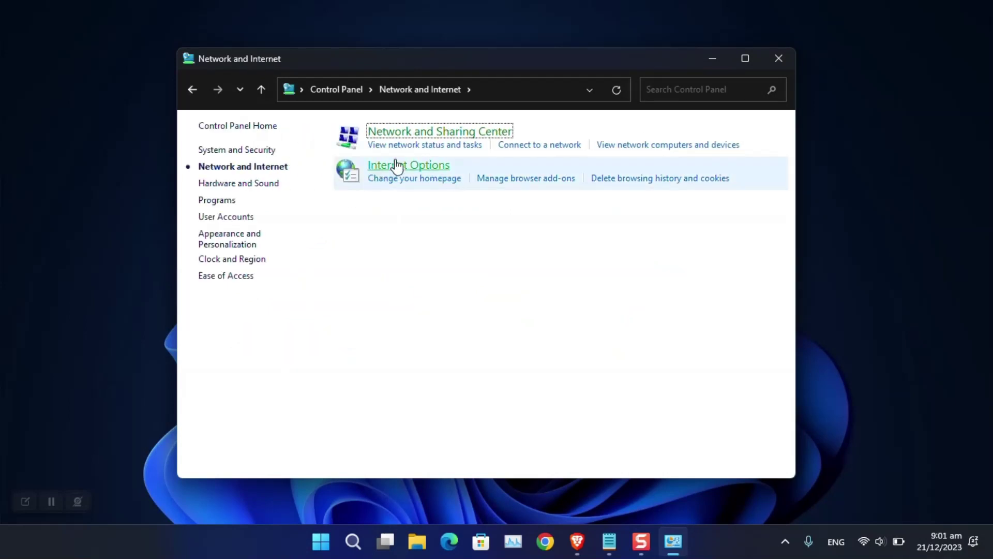
click(421, 135)
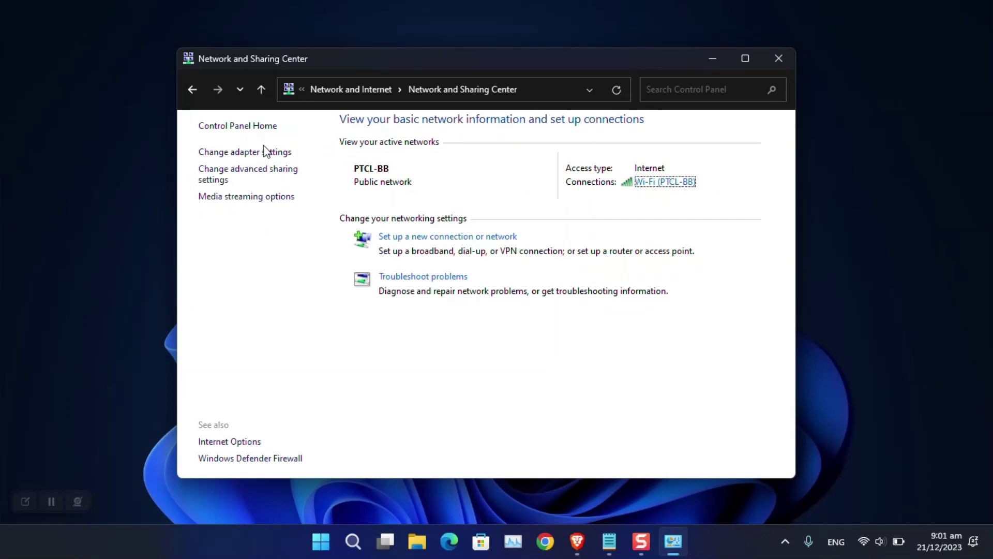
click(255, 156)
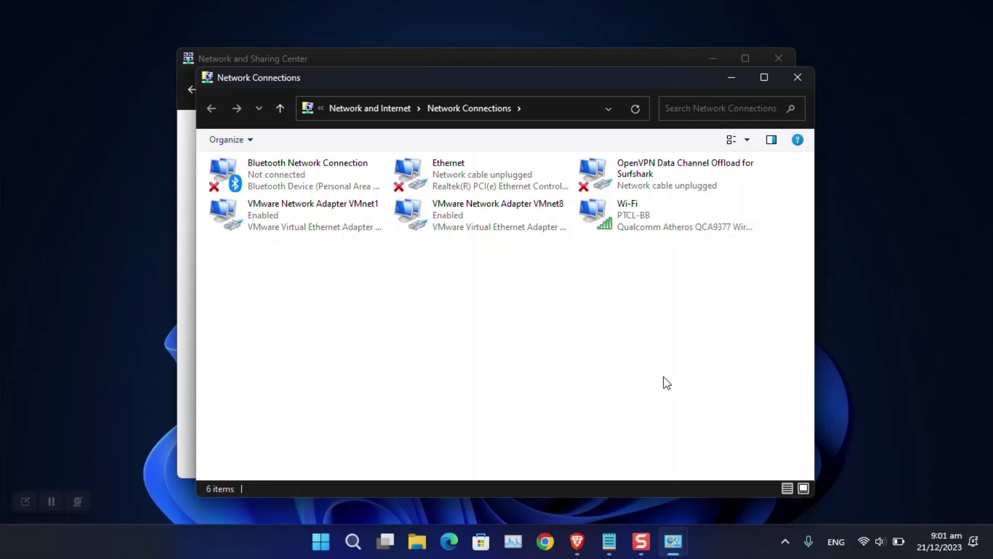
right_click(645, 224)
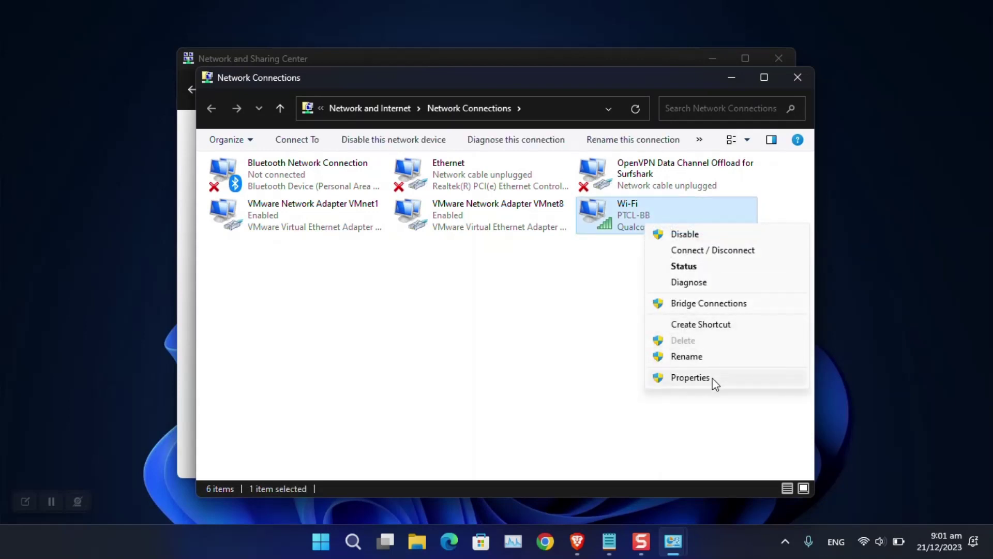
- Open the Wi-Fi adapter's IPv4 properties and select manually entered DNS server addresses
click(690, 378)
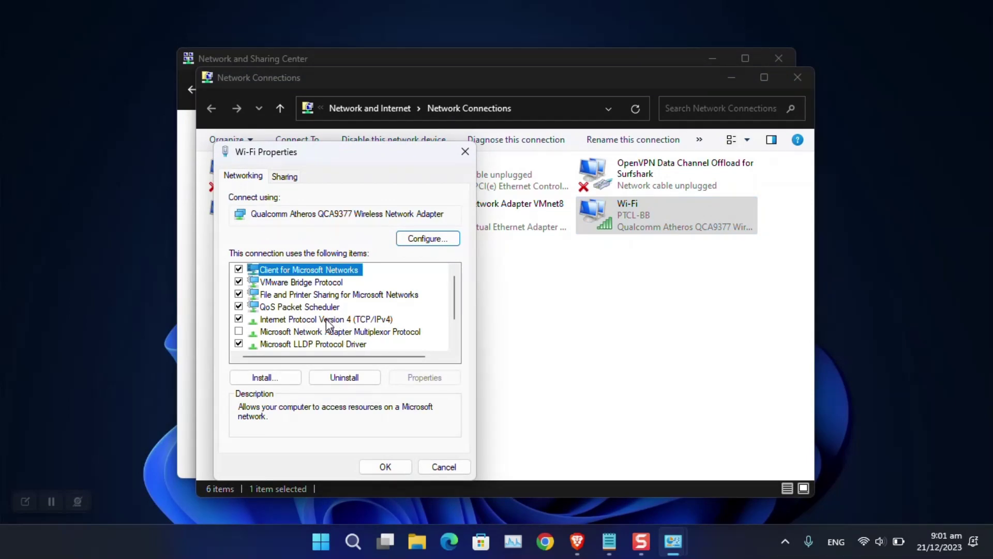
double_click(326, 320)
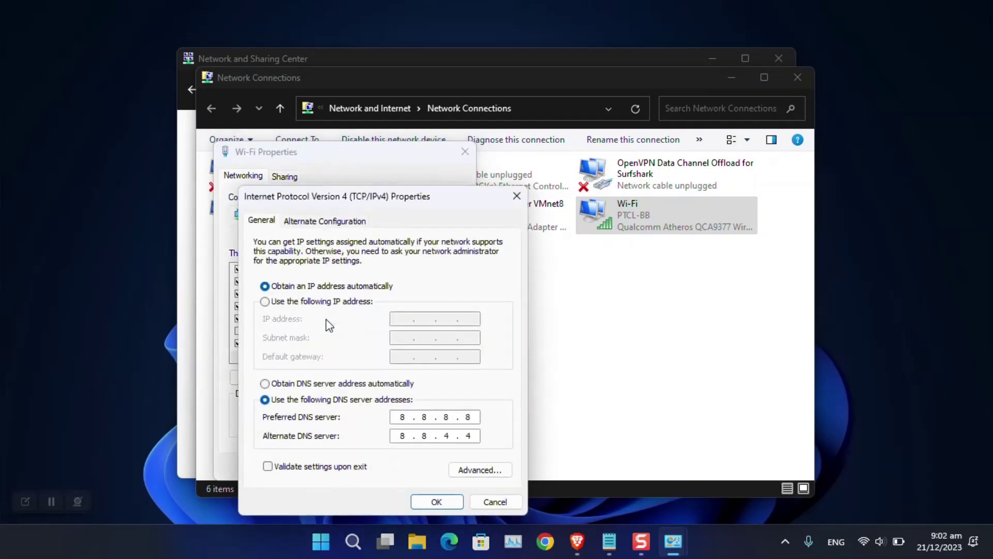
click(323, 384)
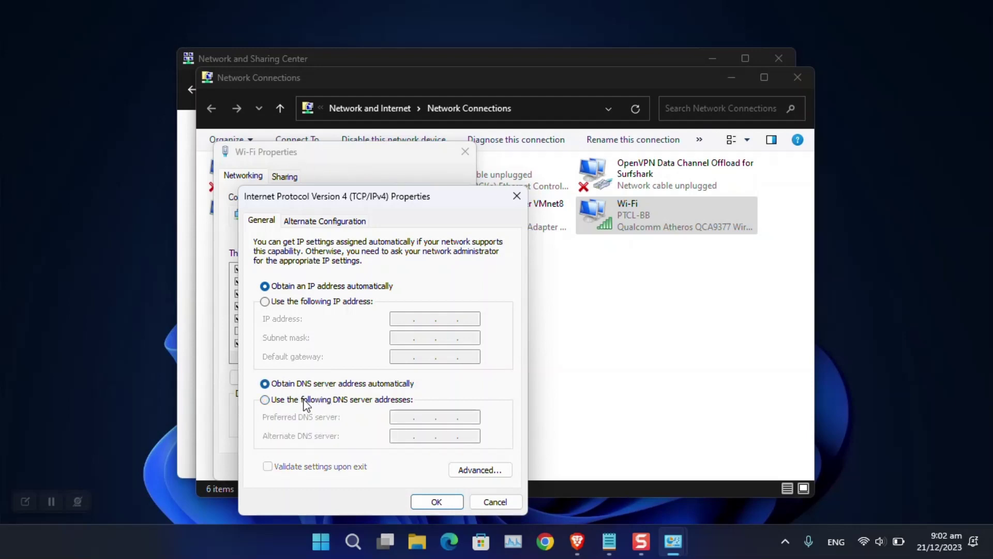
click(306, 402)
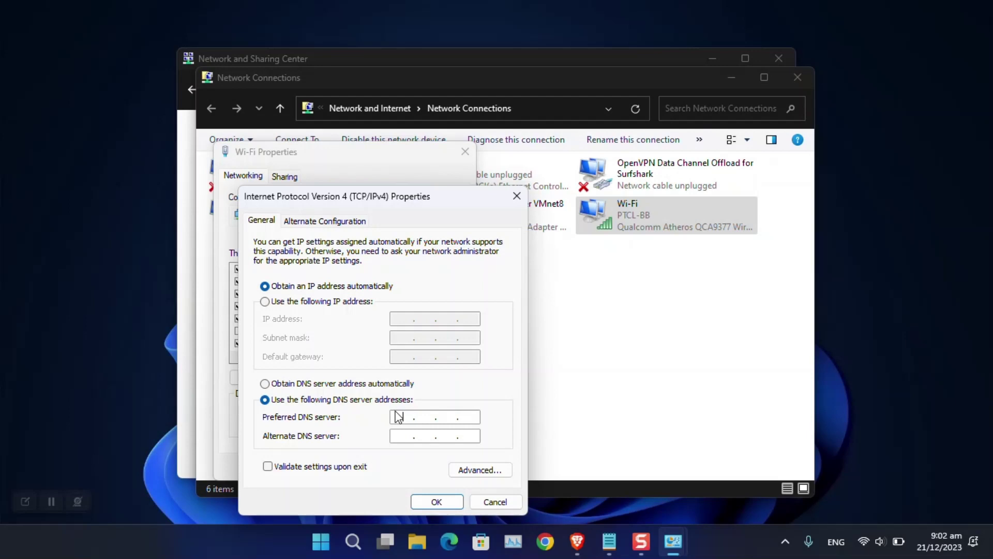
drag(396, 198, 417, 146)
- Enter 8.8.8.8 as preferred and 8.8.4.4 as alternate DNS, and confirm both dialogs
click(430, 366)
text(8.8)
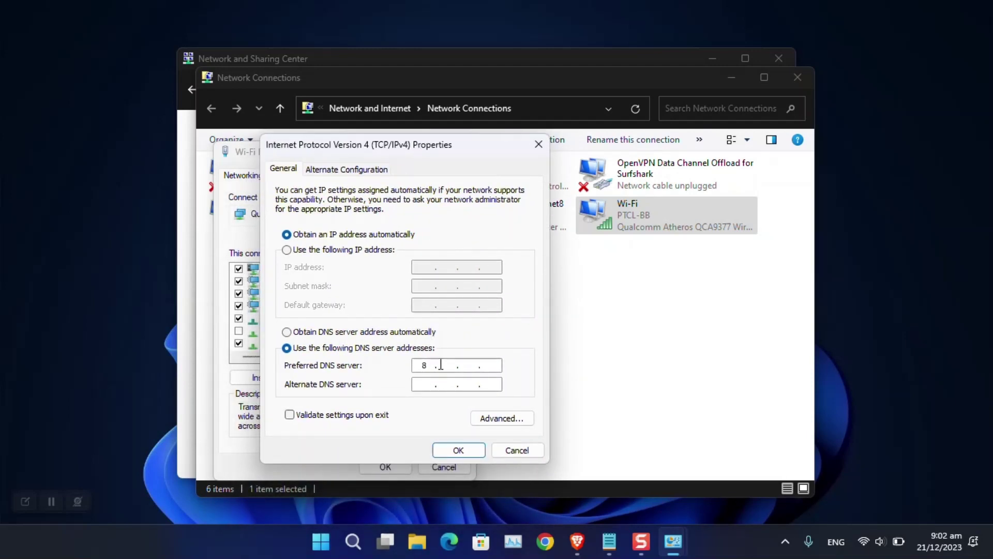
text(.8.8)
click(426, 384)
text(8.8.4.4)
click(451, 449)
click(386, 464)
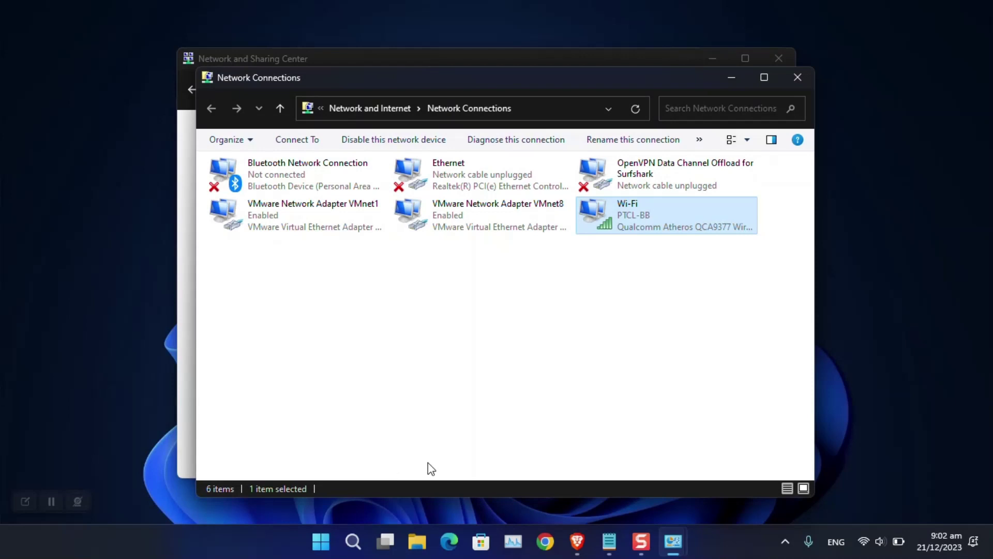
right_click(640, 212)
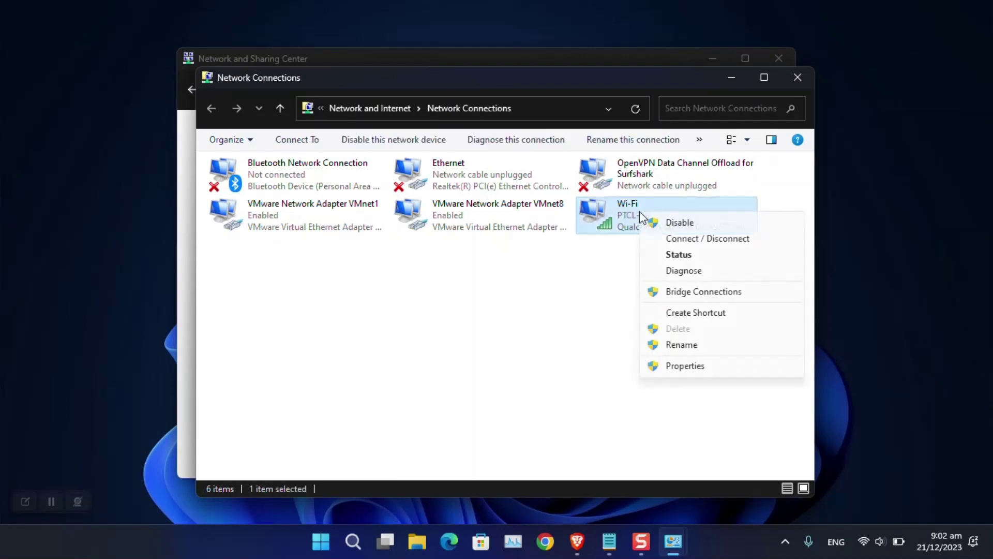
- Set the Wi-Fi adapter's IPv4 DNS back to obtain automatically and confirm both dialogs
click(696, 368)
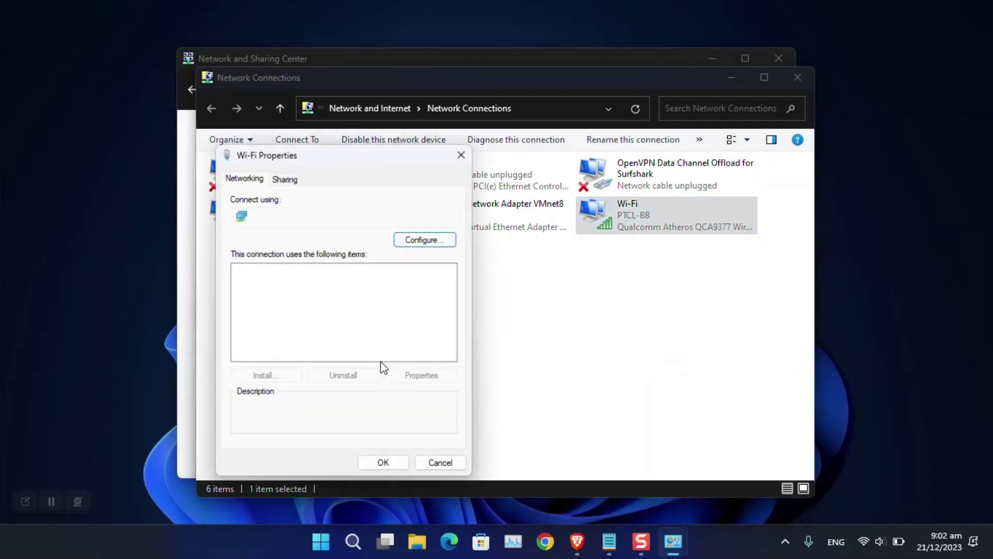
double_click(288, 319)
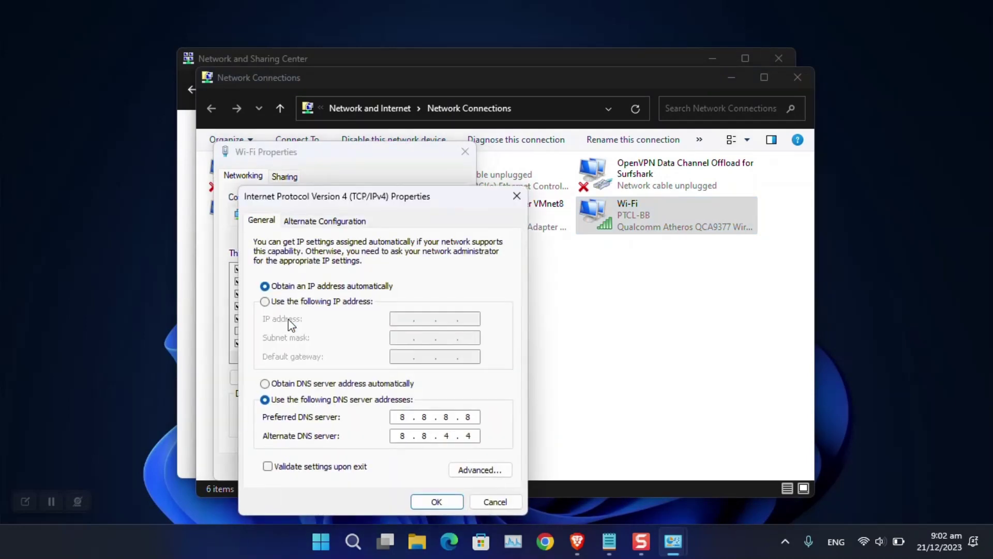
click(302, 383)
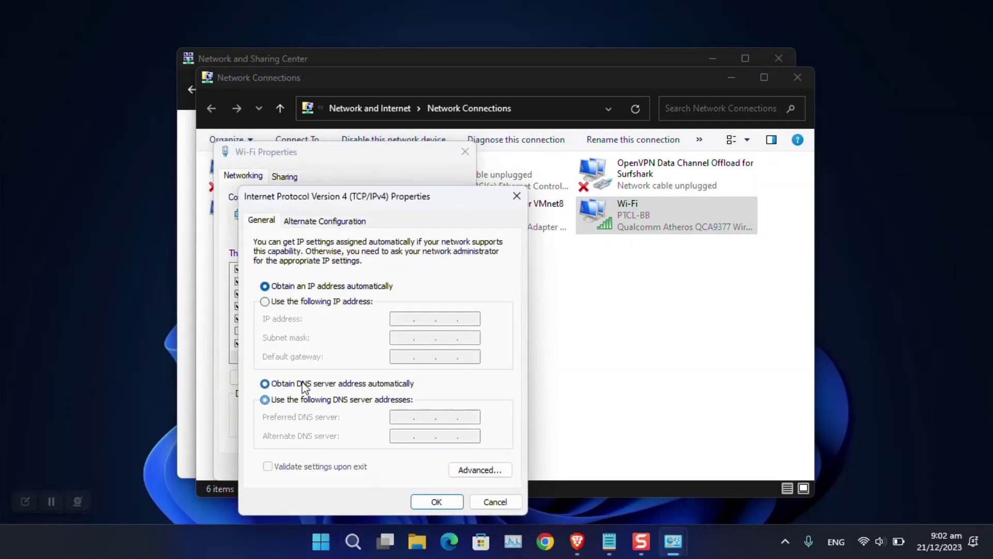
click(421, 501)
click(390, 461)
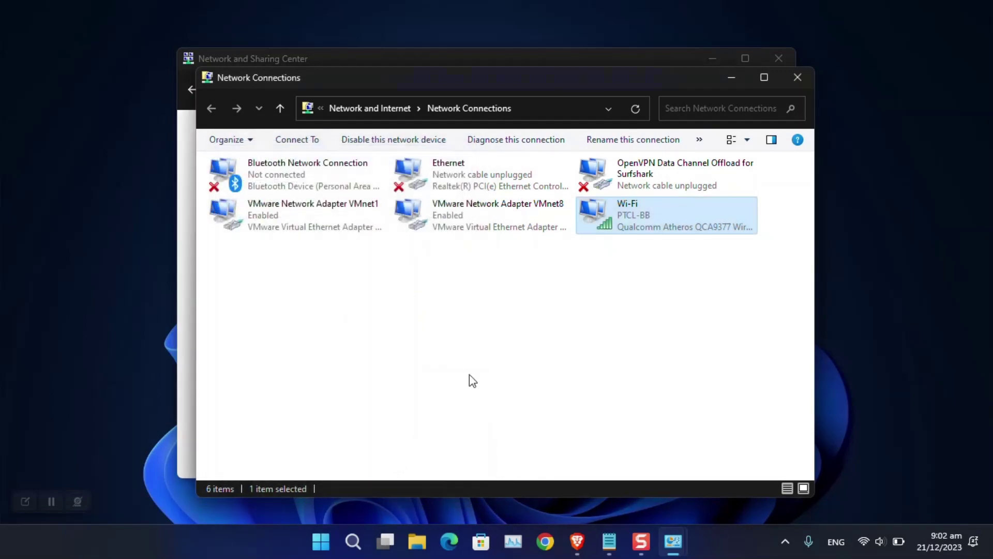
- Close the Network Connections and Network and Sharing Center windows
click(798, 77)
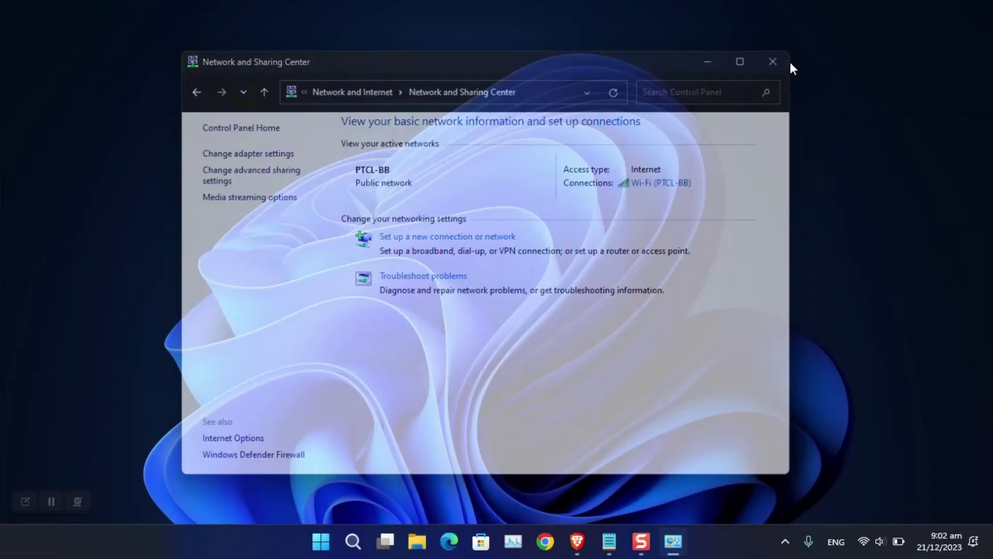
click(779, 59)
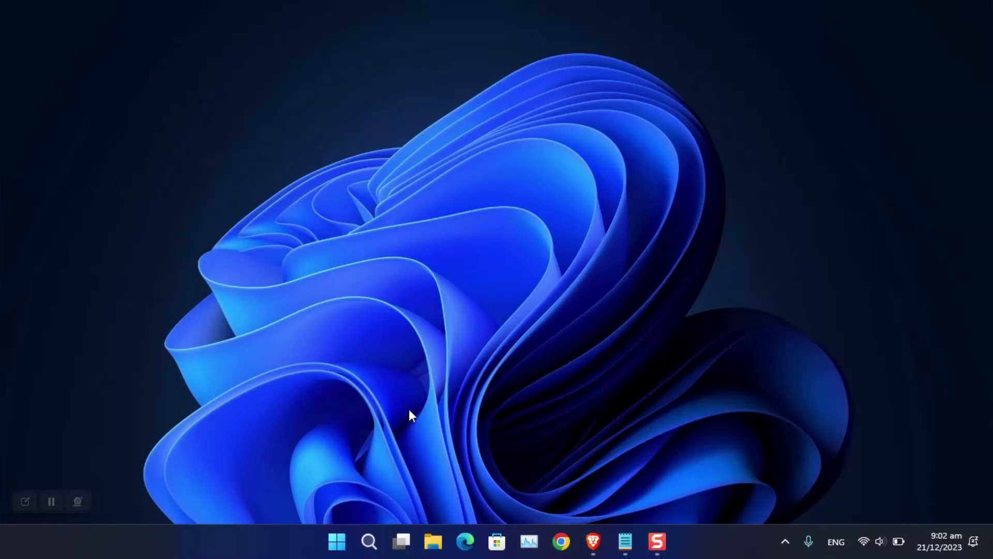
right_click(348, 538)
- Open Settings > Network & internet > Wi-Fi > PTCL-BB properties, scrolled to DNS server assignment
click(335, 384)
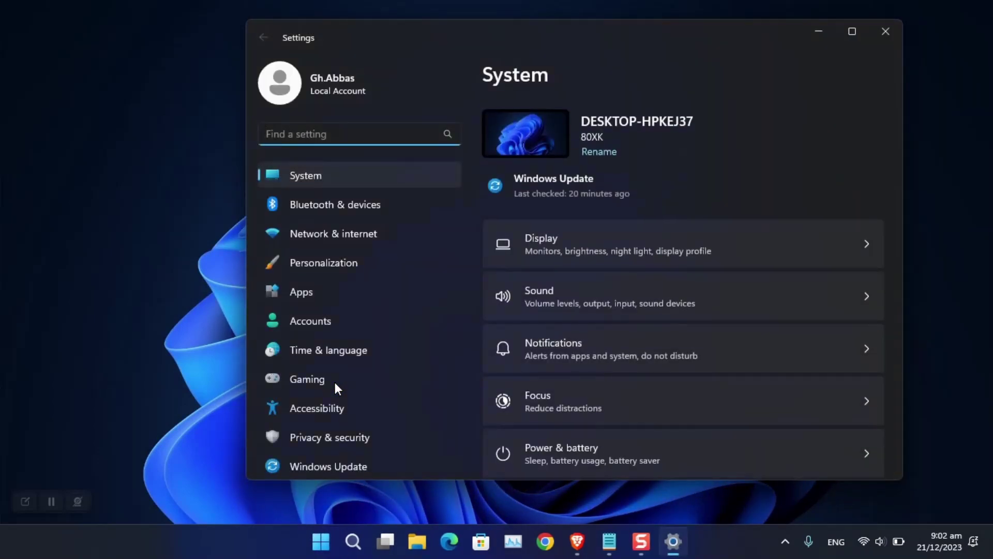
click(330, 234)
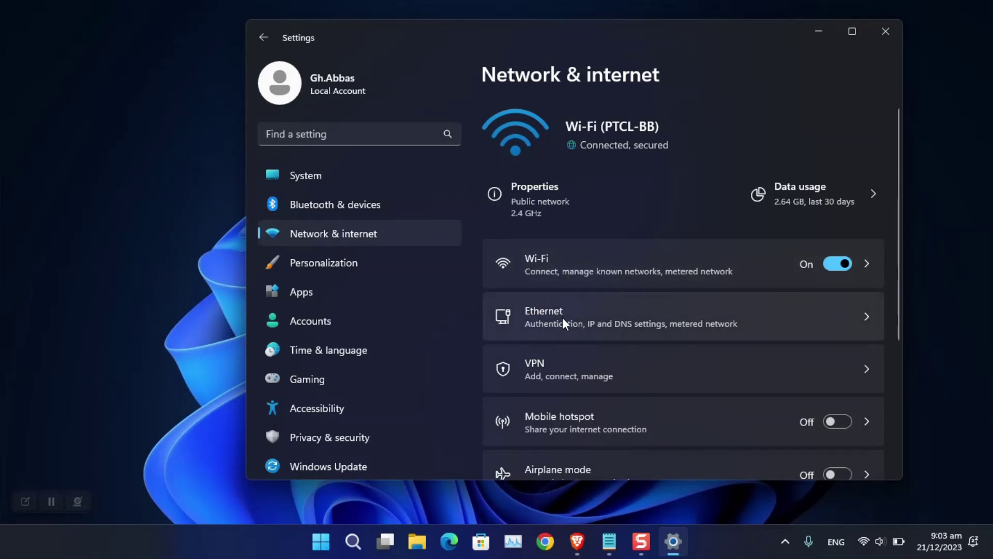
click(573, 271)
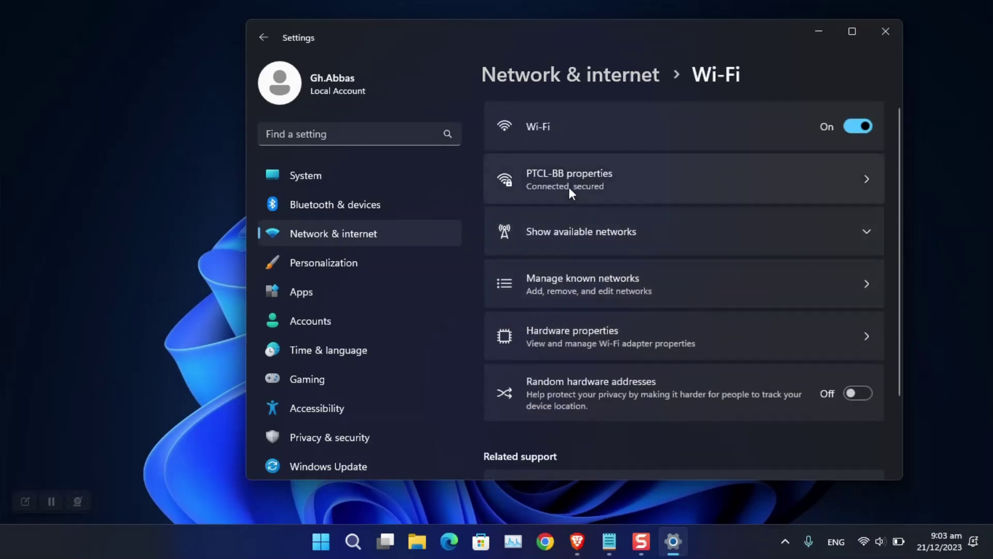
click(623, 179)
scroll(727, 253, down, 8)
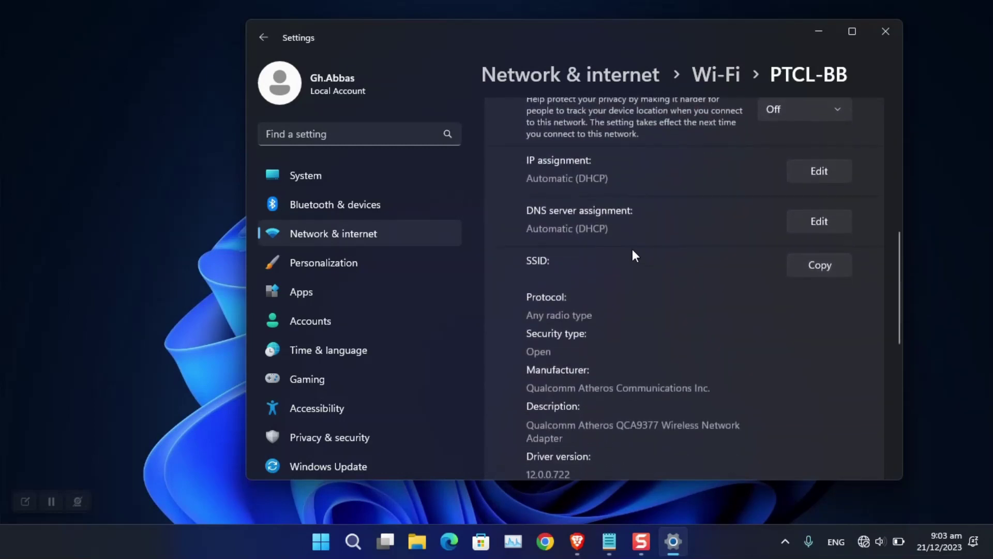
- Switch PTCL-BB's DNS server assignment to Manual with IPv4 turned on
click(805, 224)
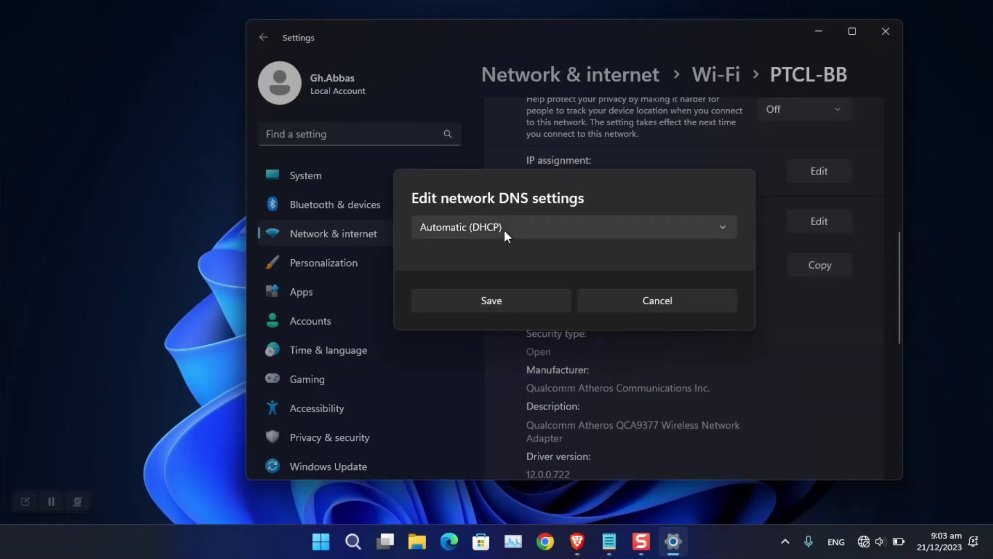
click(504, 230)
click(492, 256)
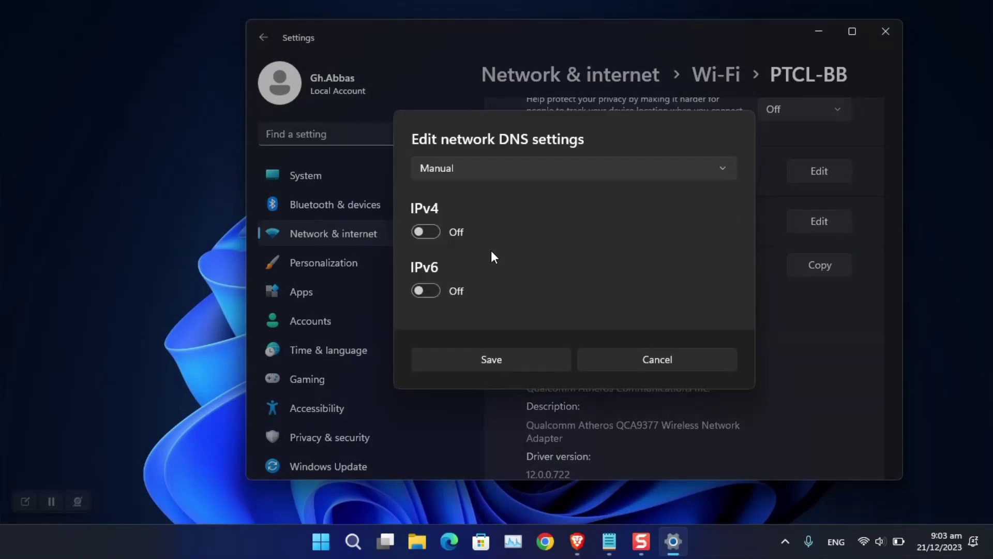
click(435, 232)
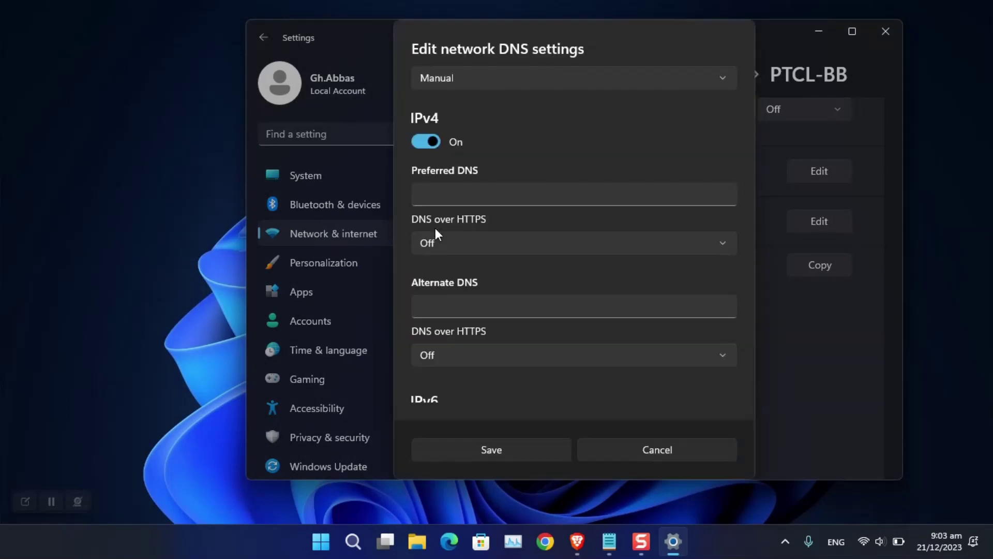
- Enter 8.8.8.8 as preferred and 8.8.4.4 as alternate DNS, save, and highlight the listed servers
click(452, 200)
text(8.8.8.8)
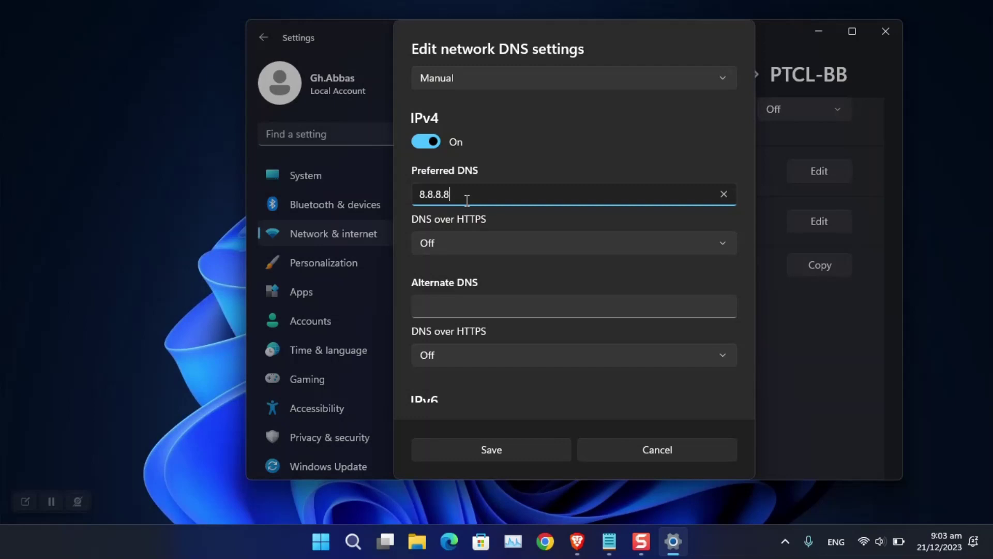
click(464, 302)
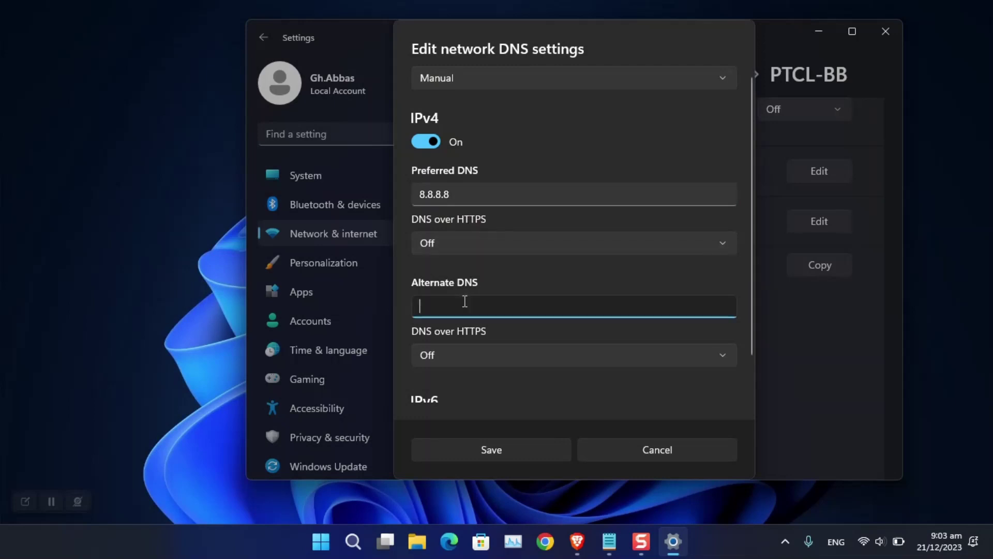
text(8.8.)
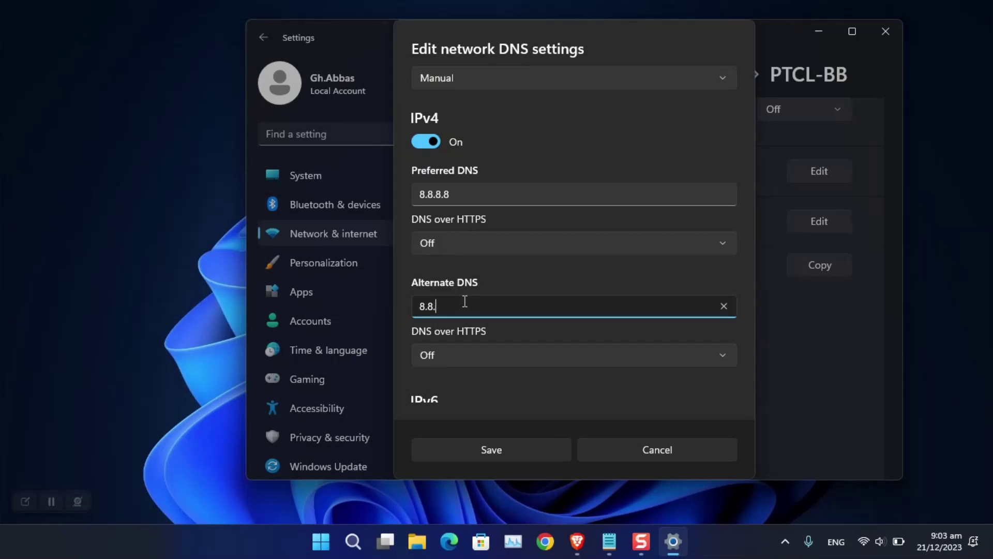
text(4.4)
click(500, 448)
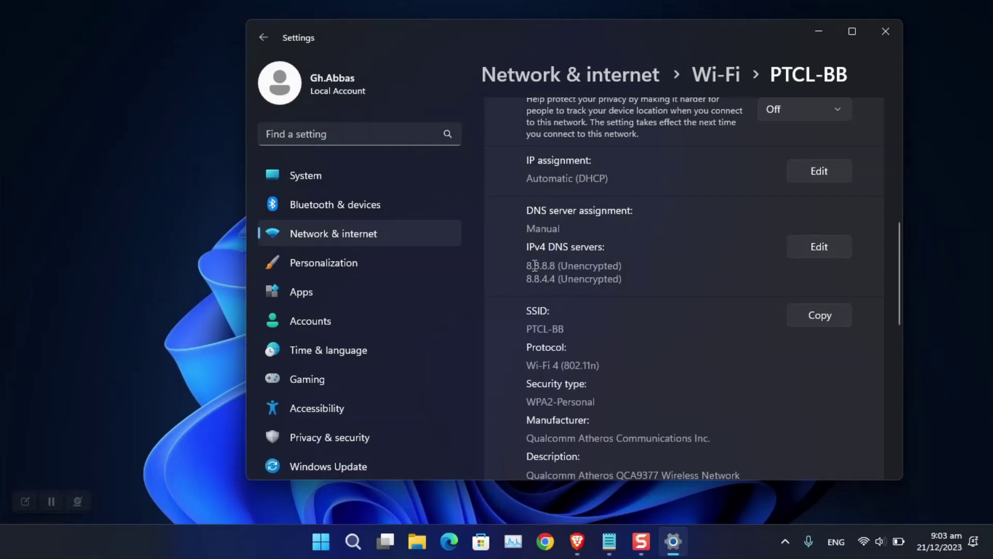
drag(527, 266, 622, 279)
click(671, 279)
- Turn off manual IPv4 DNS for PTCL-BB, save it, and close the Settings window
click(793, 254)
click(427, 141)
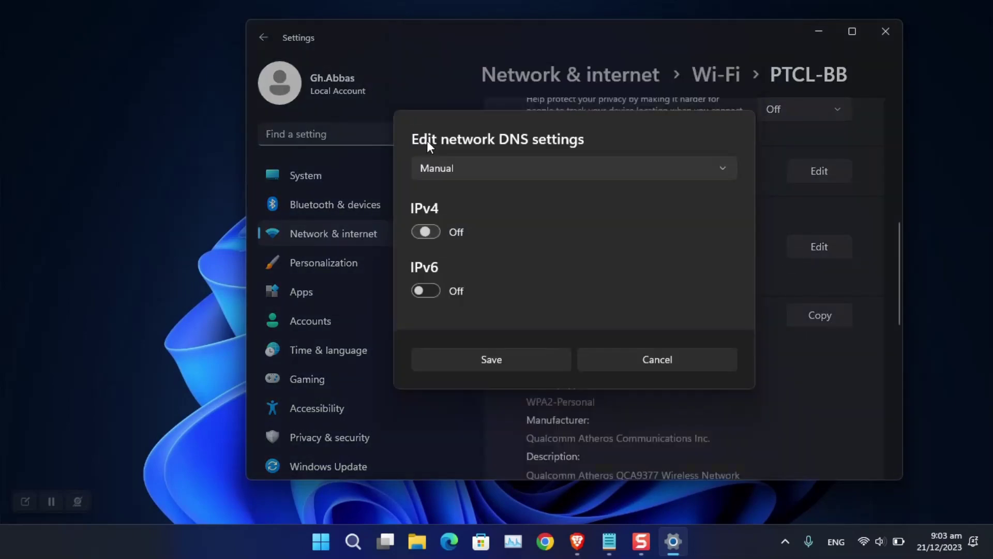
click(533, 364)
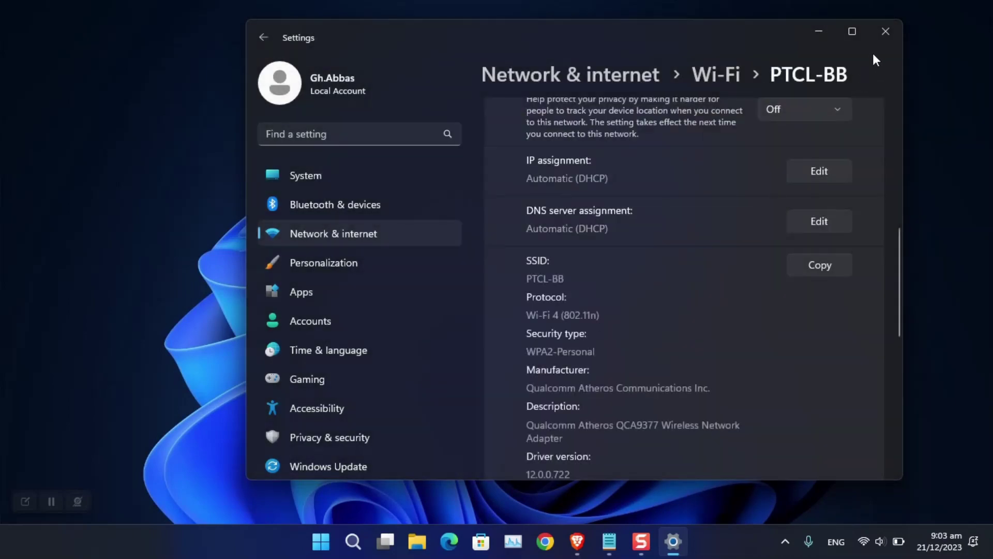
click(884, 34)
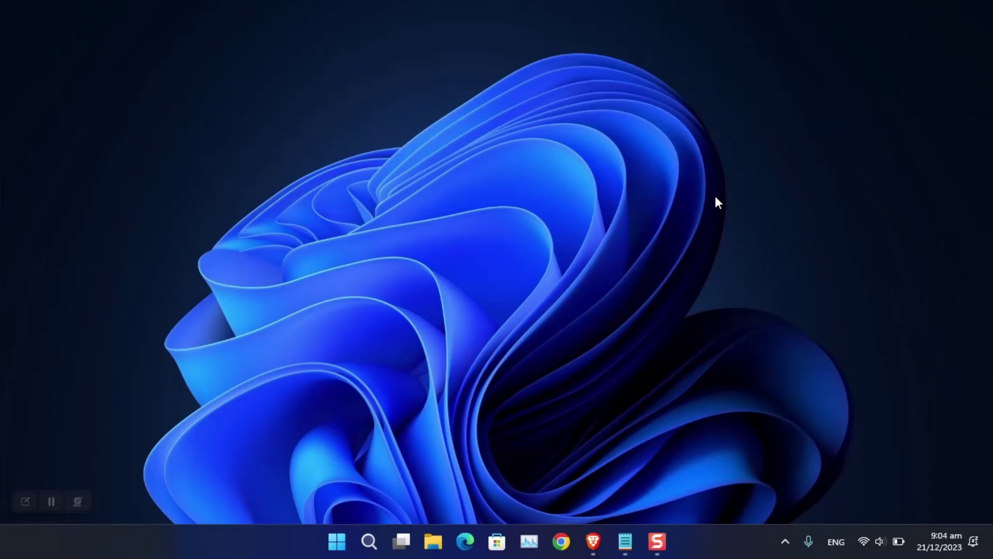
- Launch Terminal as administrator from Start search and maximize the window
key(super)
text(terminal)
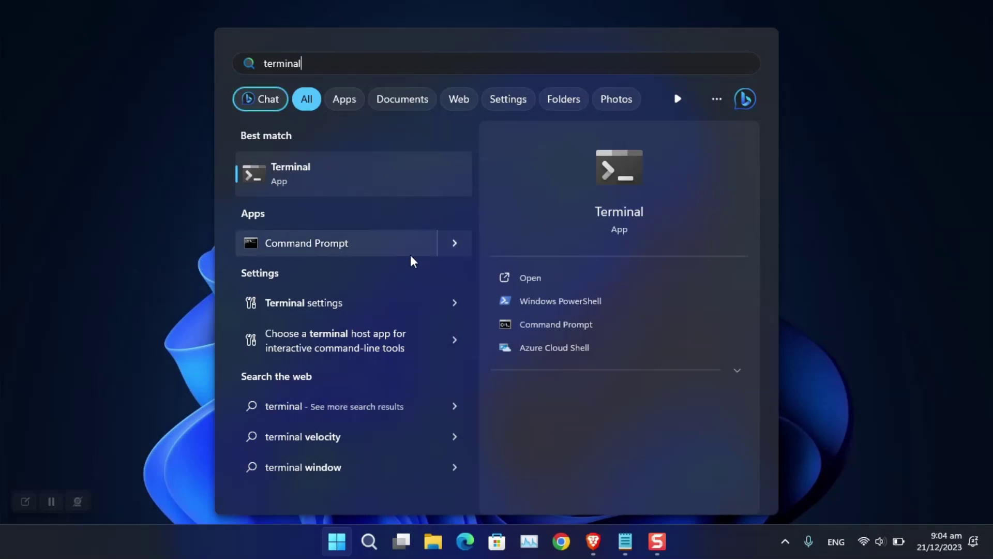
right_click(326, 168)
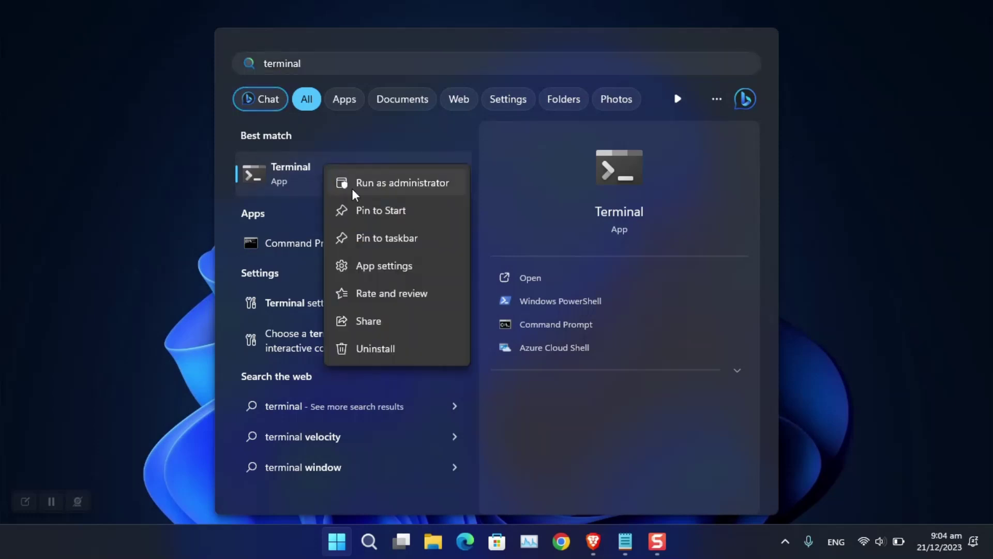
click(346, 186)
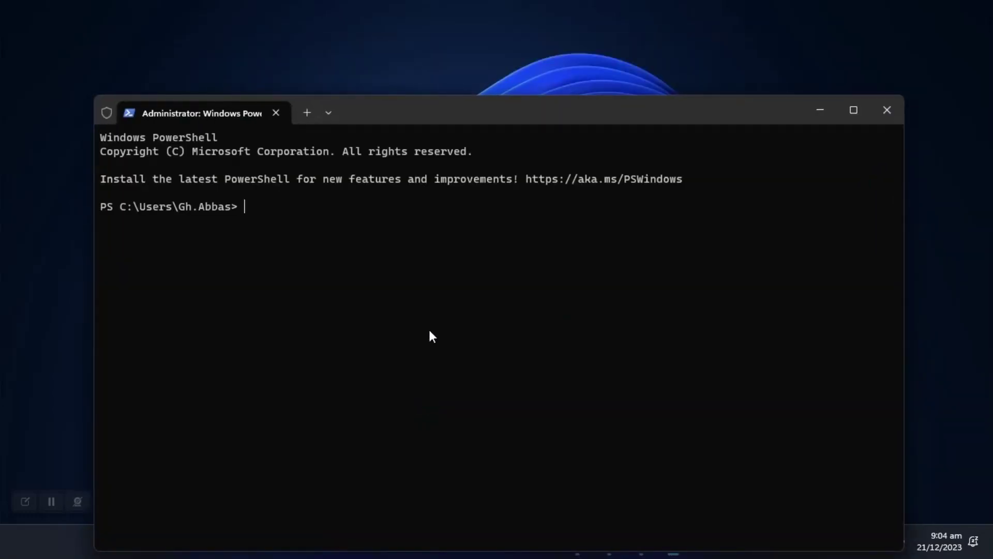
click(855, 111)
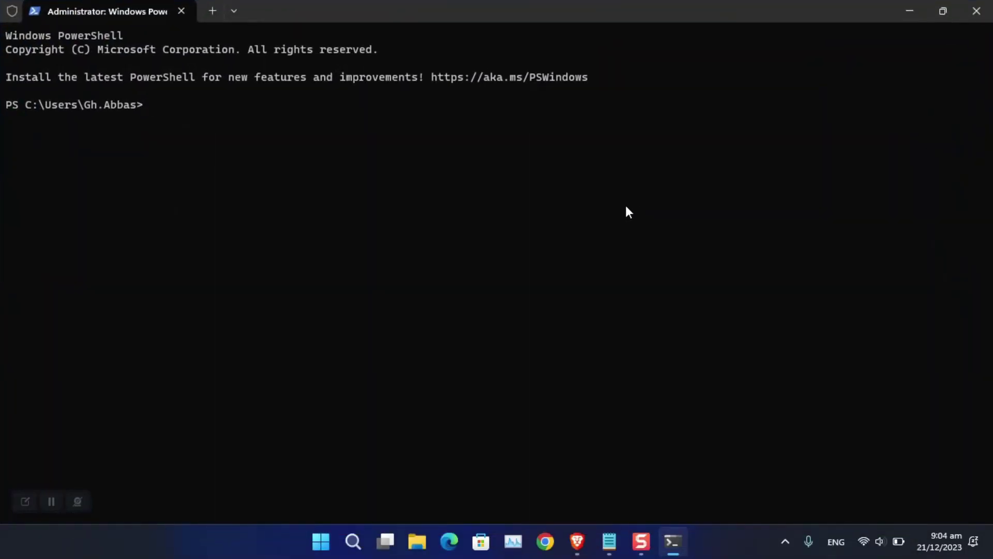
text(ipconfig /aa)
- Correct and run ipconfig /all, then highlight the Windows IP Configuration heading
key(BackSpace)
text(ll)
key(Return)
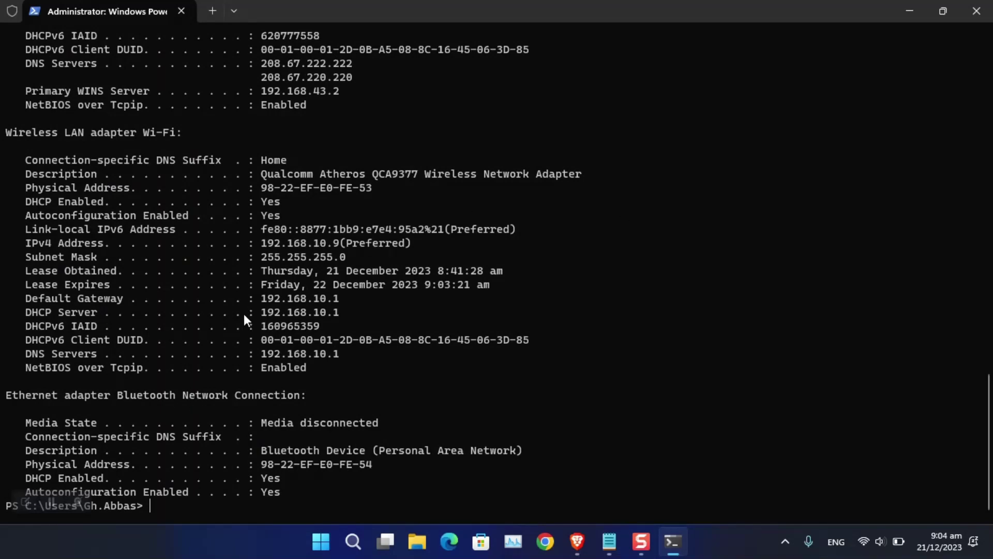
scroll(244, 316, up, 9)
scroll(244, 312, up, 20)
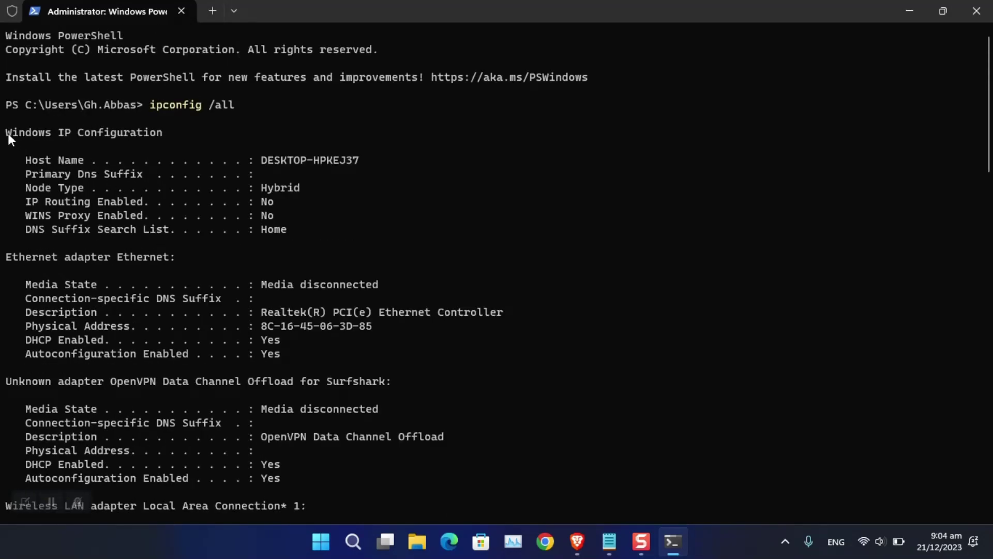
drag(8, 134, 149, 133)
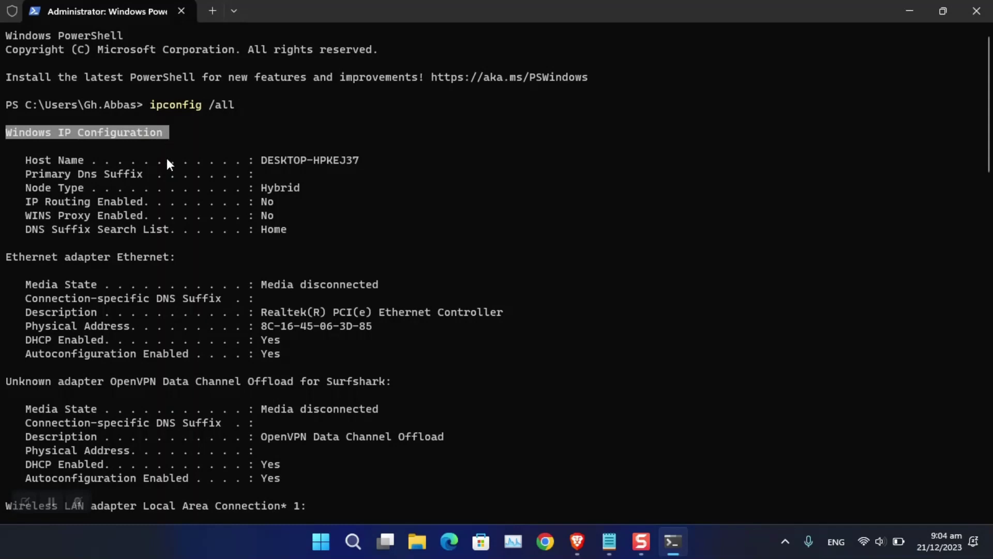
- Scroll to the Wi-Fi adapter block showing DNS server 192.168.10.1 and copy it
scroll(155, 171, down, 2)
scroll(91, 335, down, 2)
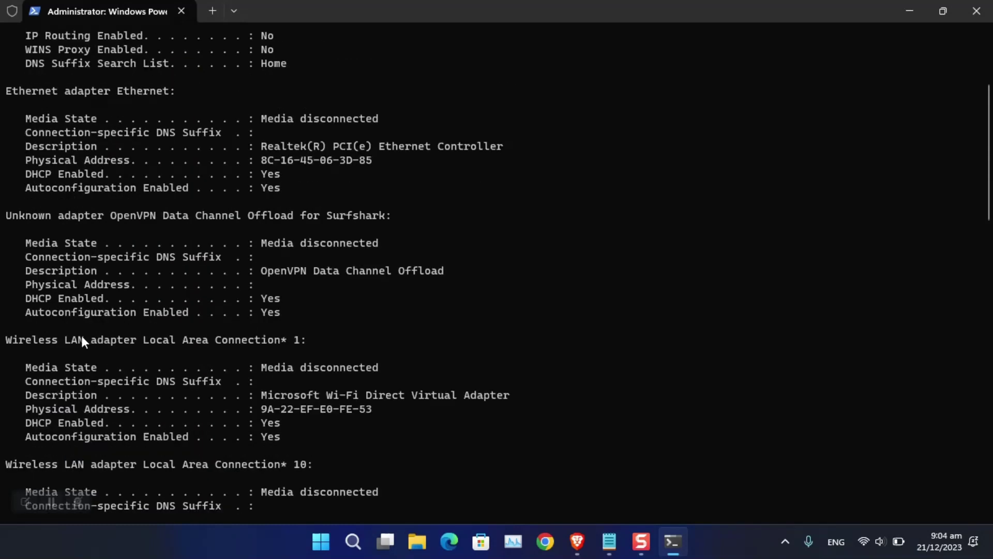
scroll(179, 337, down, 3)
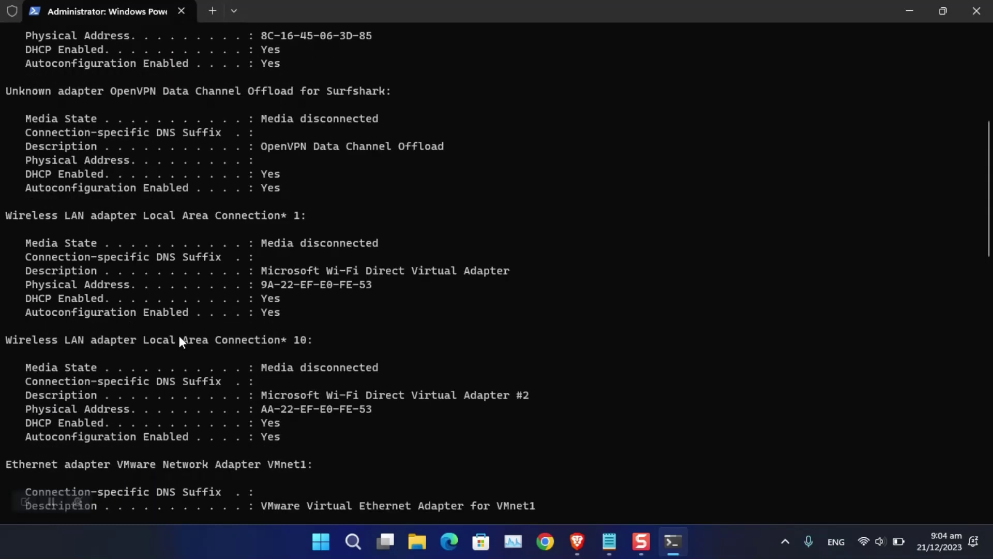
scroll(84, 347, down, 4)
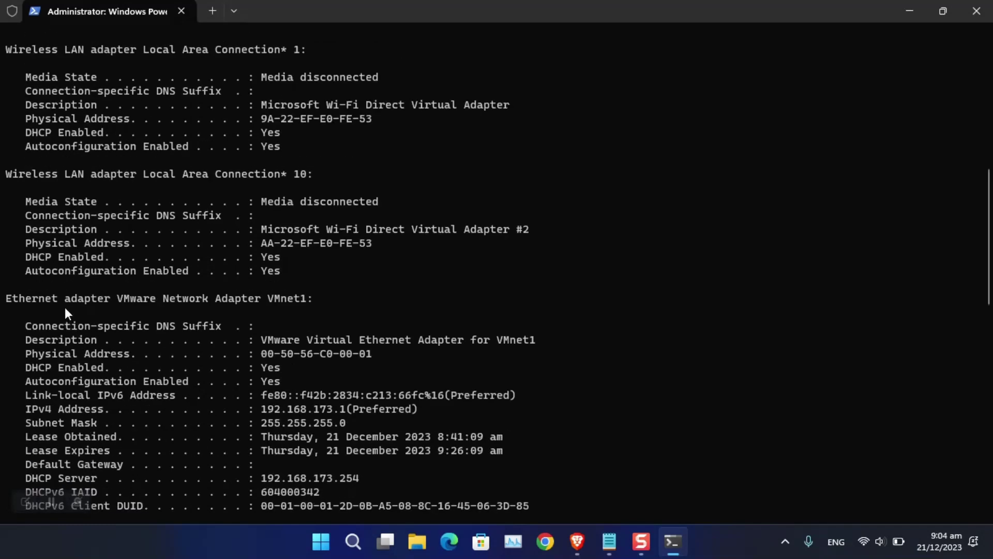
drag(122, 302, 201, 300)
scroll(306, 306, down, 4)
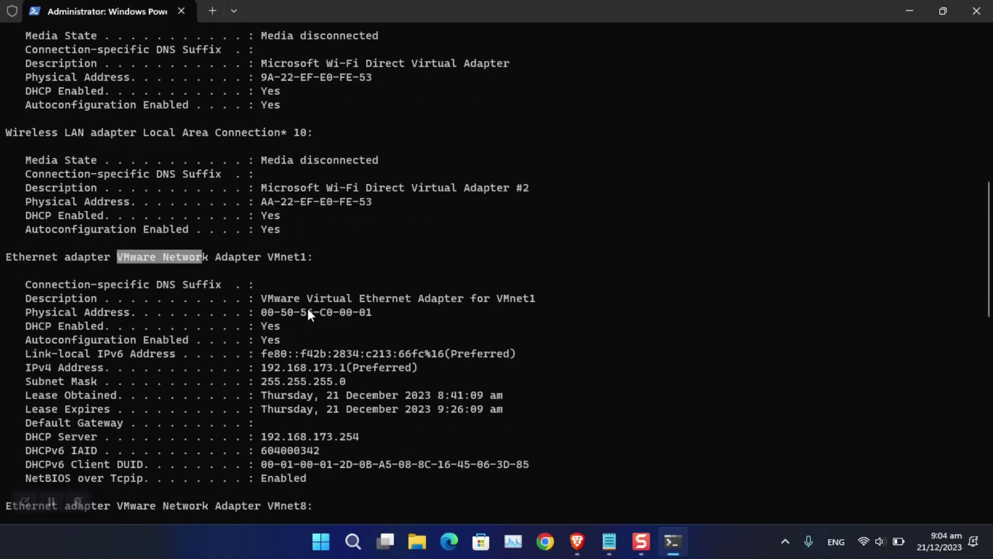
scroll(309, 310, down, 12)
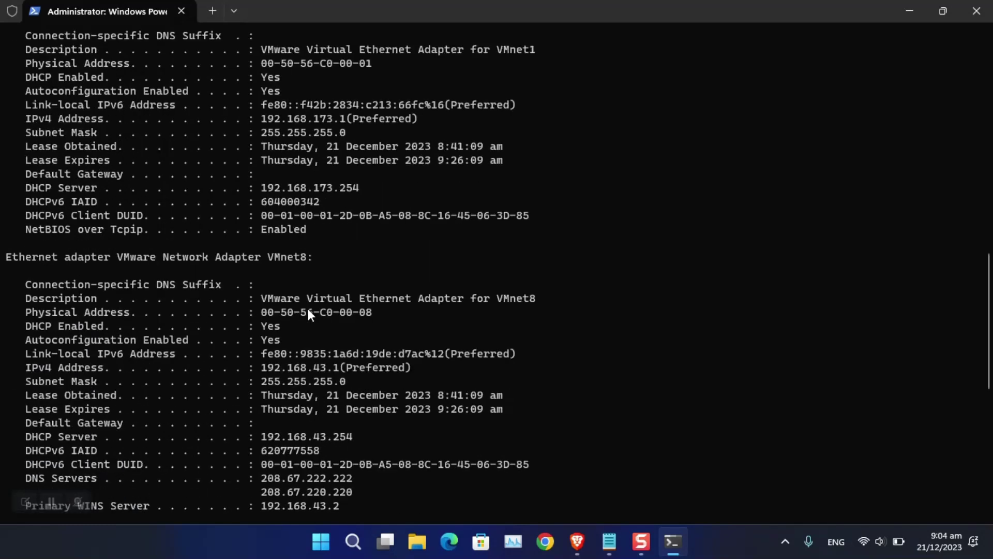
scroll(309, 310, down, 1)
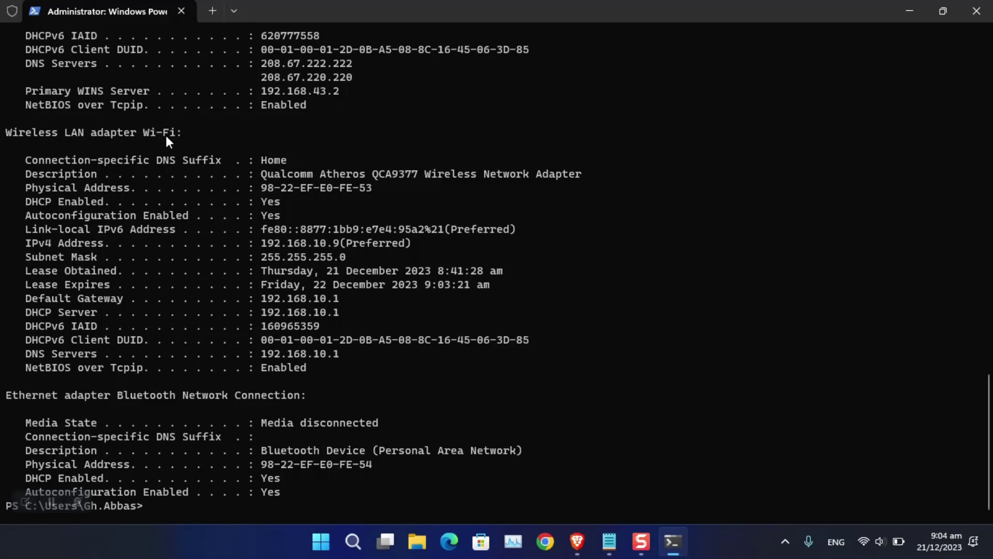
drag(27, 156, 343, 367)
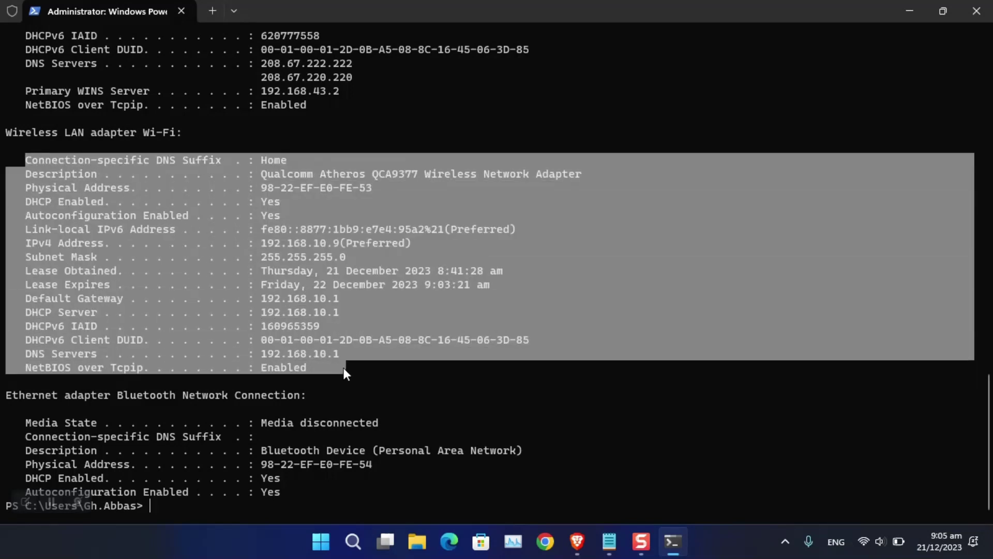
right_click(380, 365)
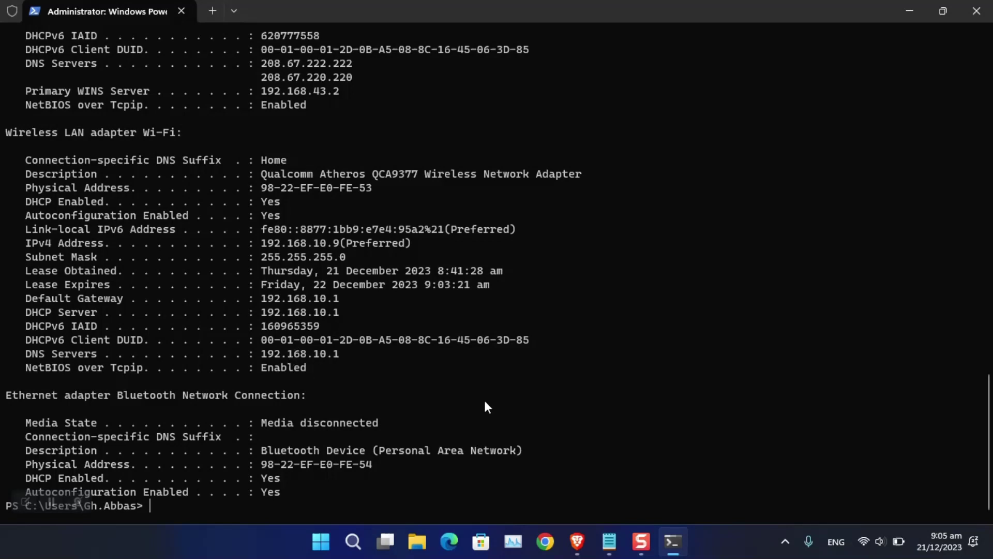
click(609, 540)
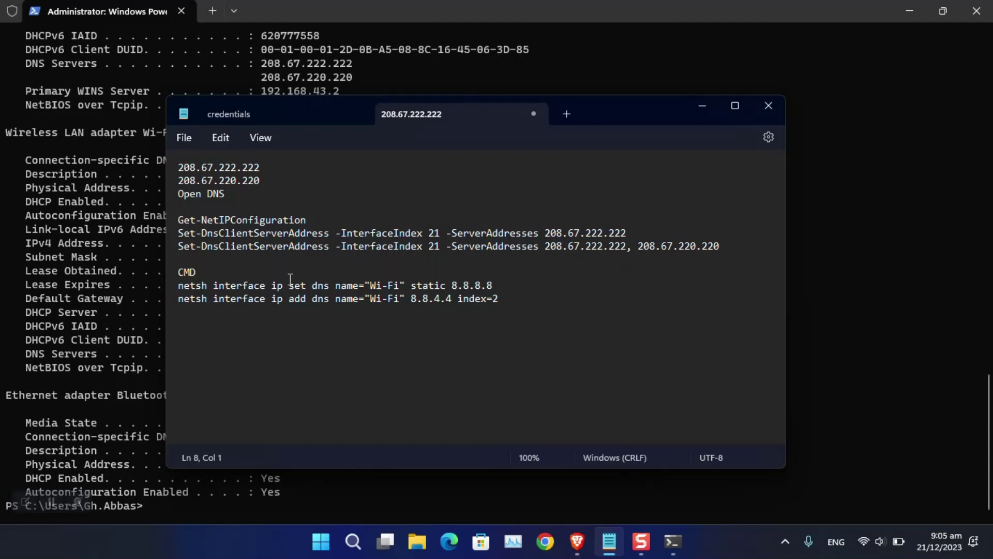
- Copy the netsh set dns static 8.8.8.8 line from Notepad and run it in PowerShell
triple_click(213, 287)
key(ctrl+c)
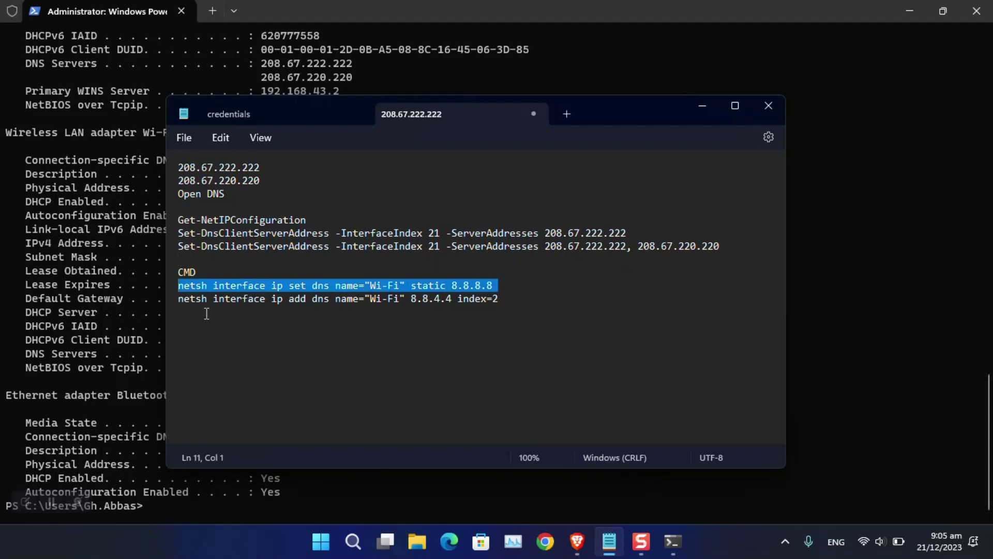
right_click(214, 290)
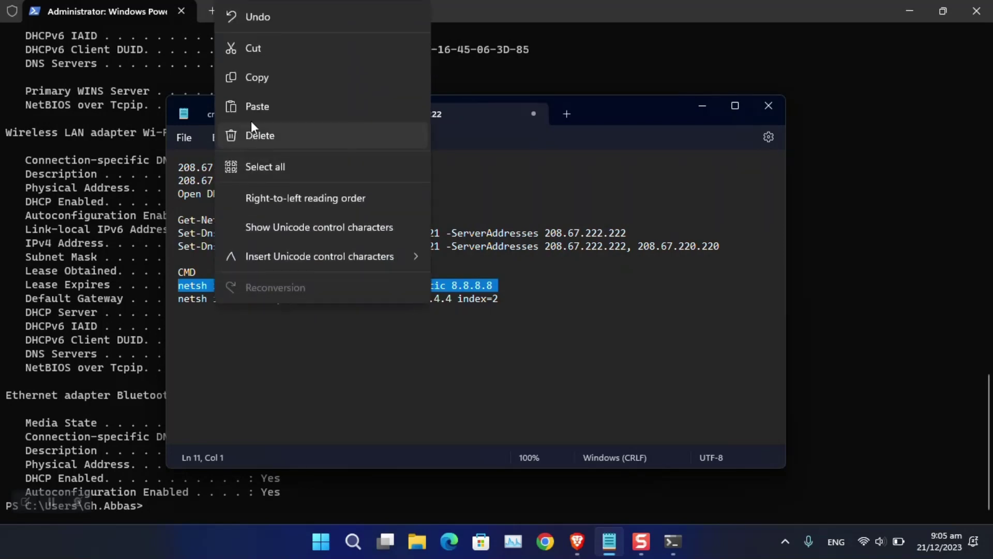
click(263, 77)
click(109, 197)
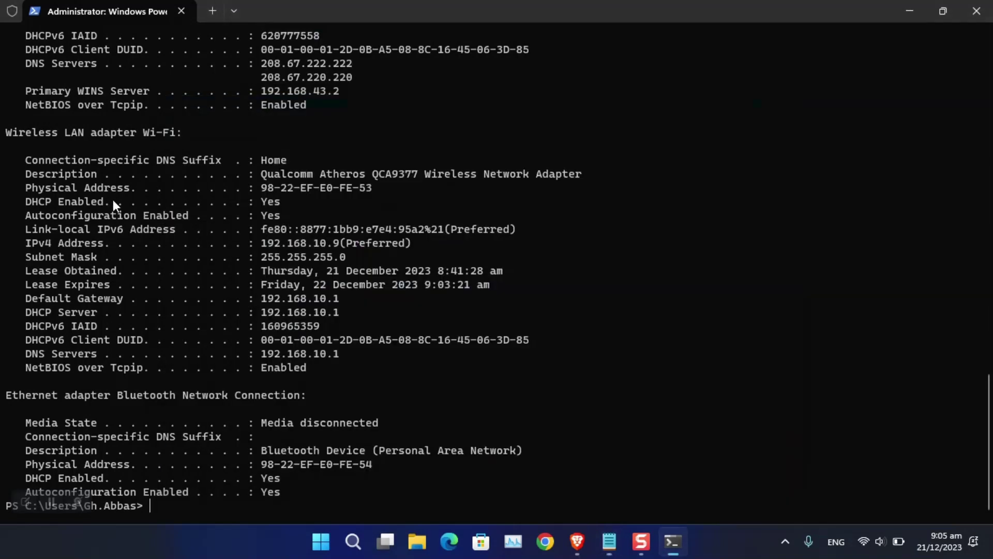
key(ctrl+v)
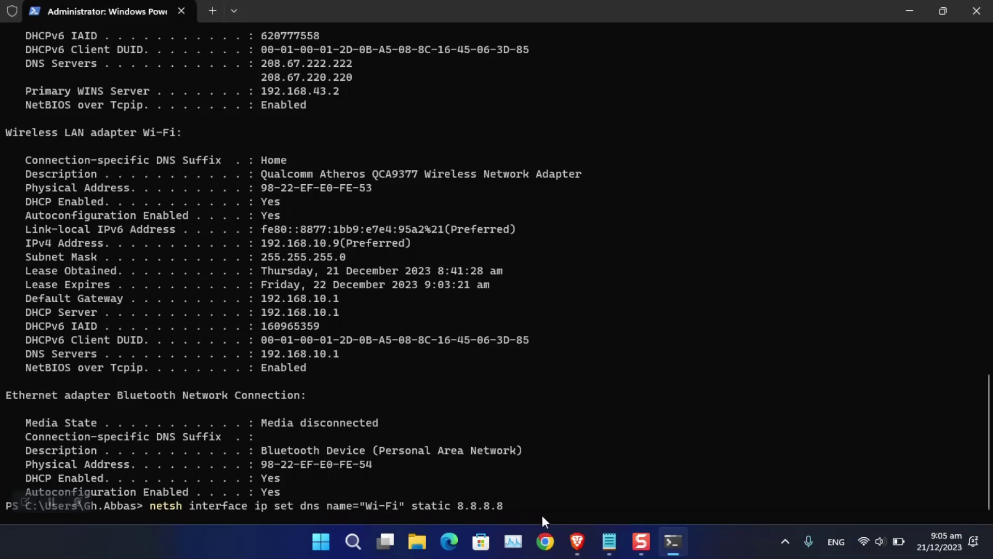
key(Return)
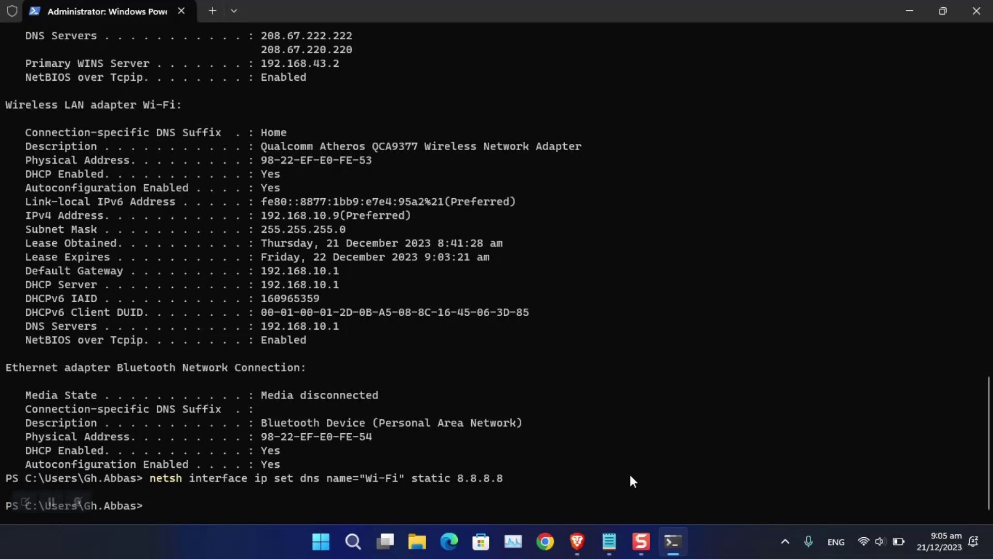
- Copy the netsh add dns 8.8.4.4 index=2 line from Notepad and run it in PowerShell
click(609, 542)
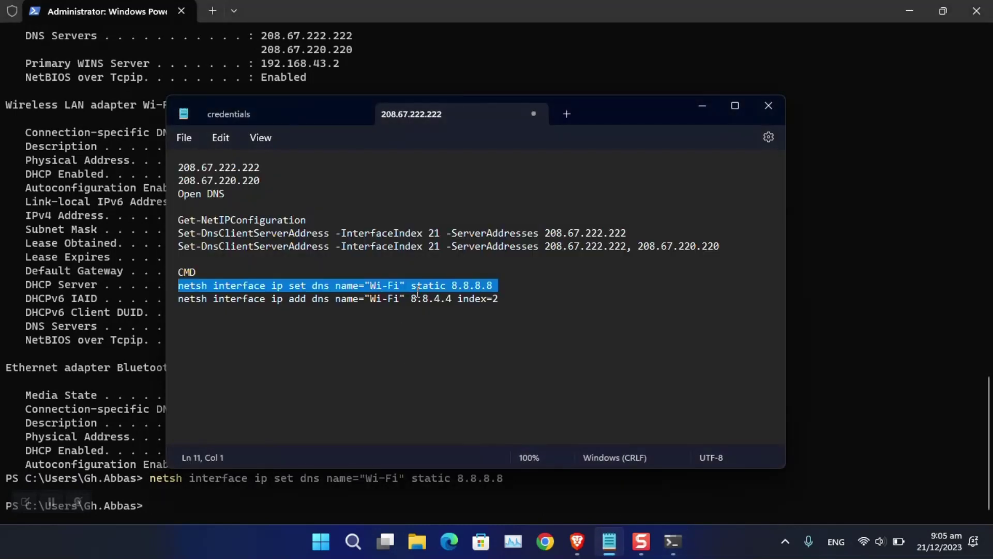
drag(499, 299, 181, 299)
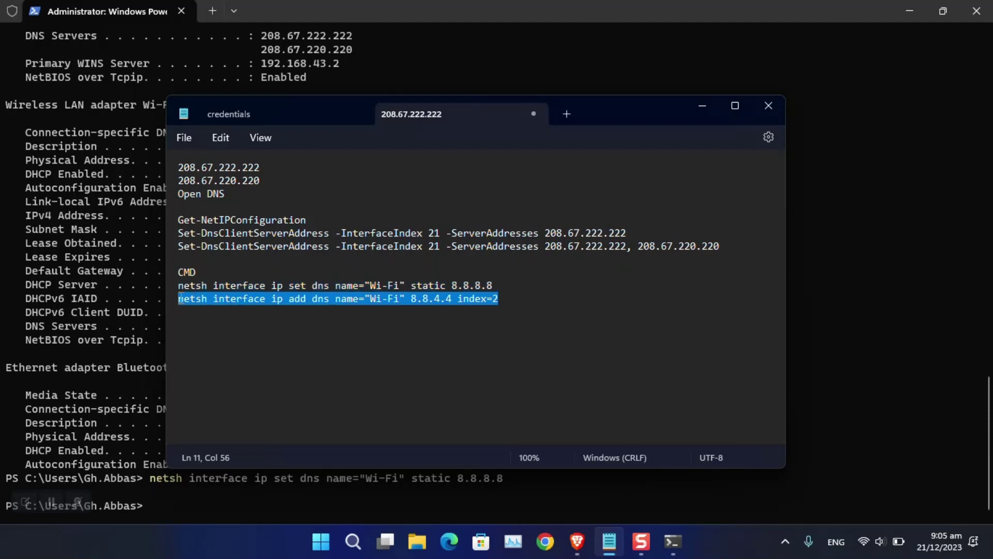
right_click(182, 299)
click(244, 83)
click(77, 326)
key(ctrl+v)
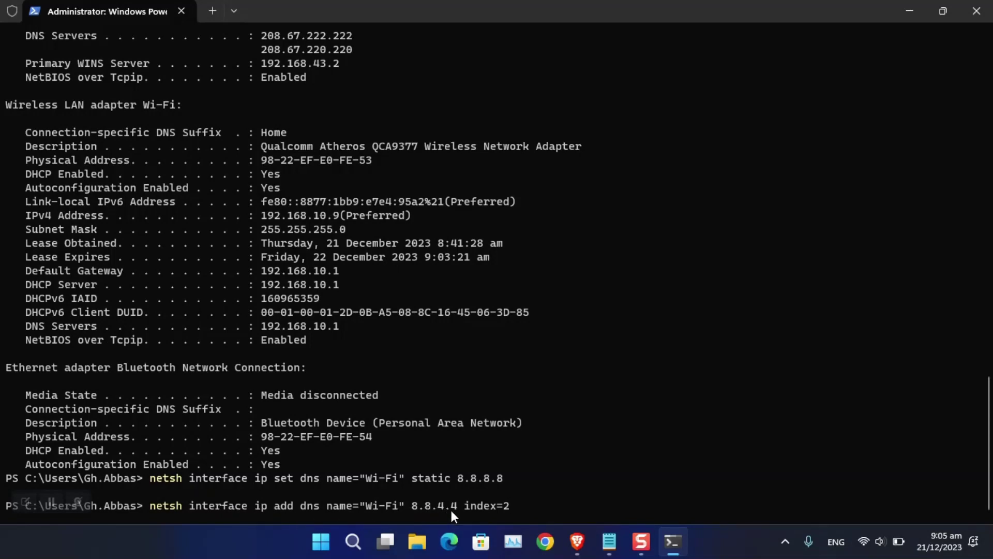
key(Return)
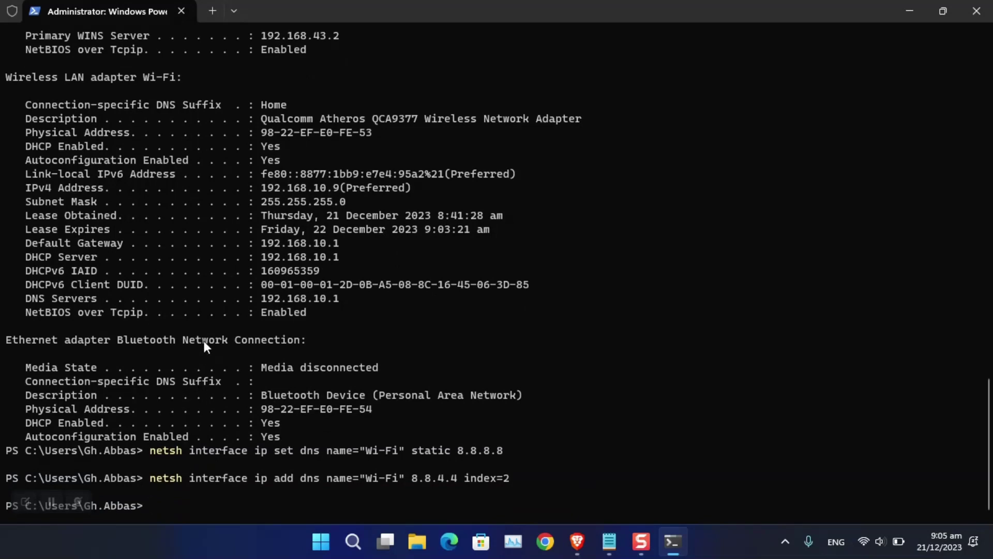
text(ipconfig /all)
- Run ipconfig /all and highlight Wi-Fi's DNS Servers 8.8.8.8 and 8.8.4.4, then close the terminal
key(Return)
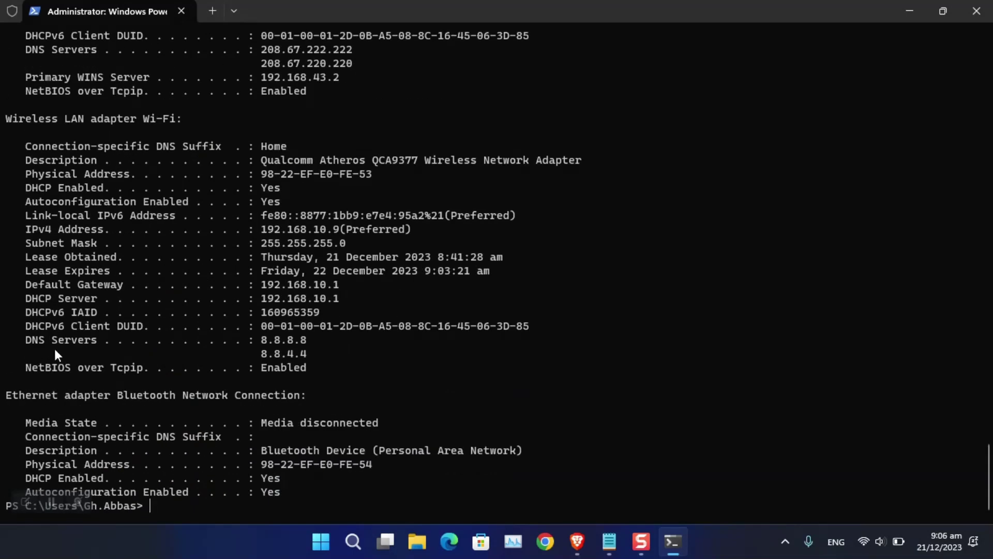
drag(24, 340, 201, 339)
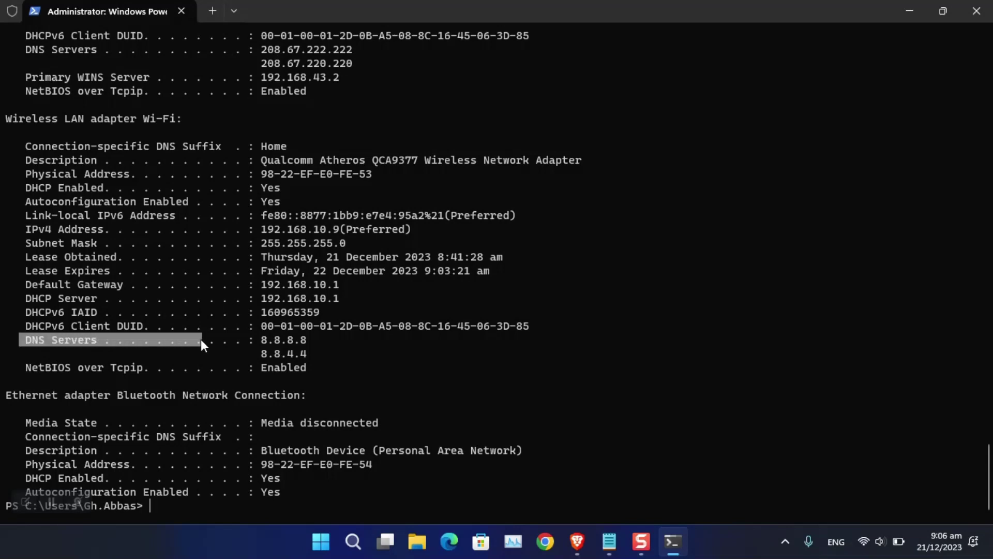
drag(315, 340, 96, 345)
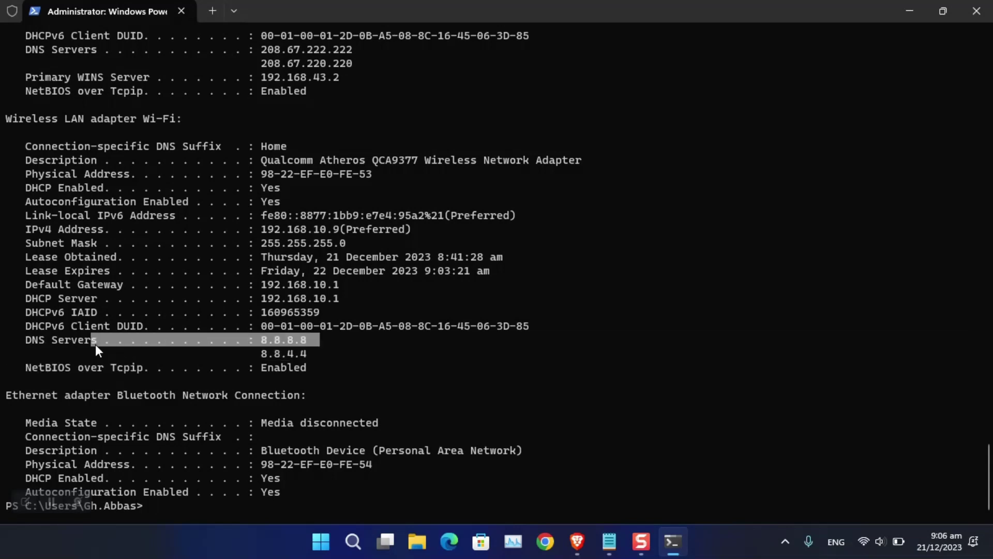
drag(315, 358, 308, 355)
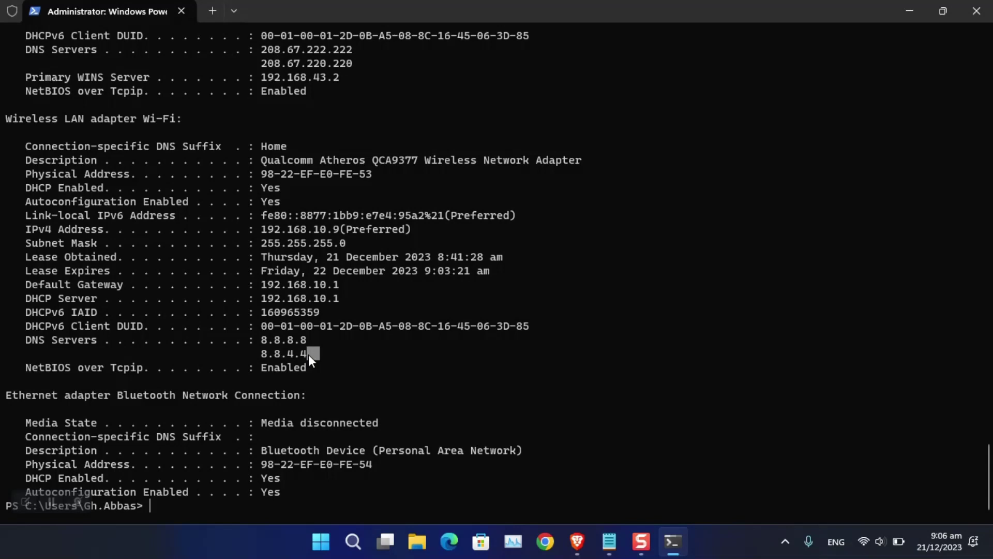
click(527, 309)
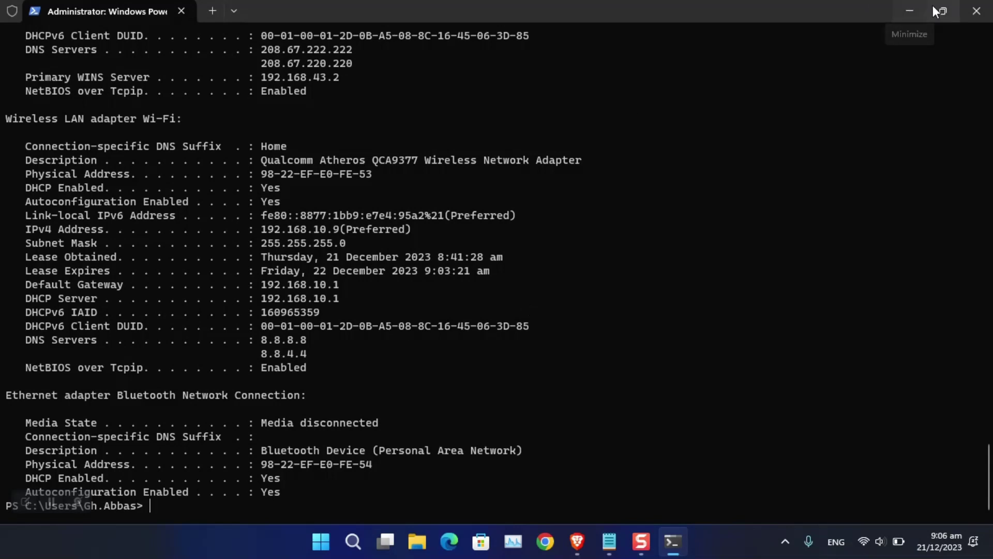
click(976, 11)
- Launch Windows PowerShell as administrator and position its window
click(437, 323)
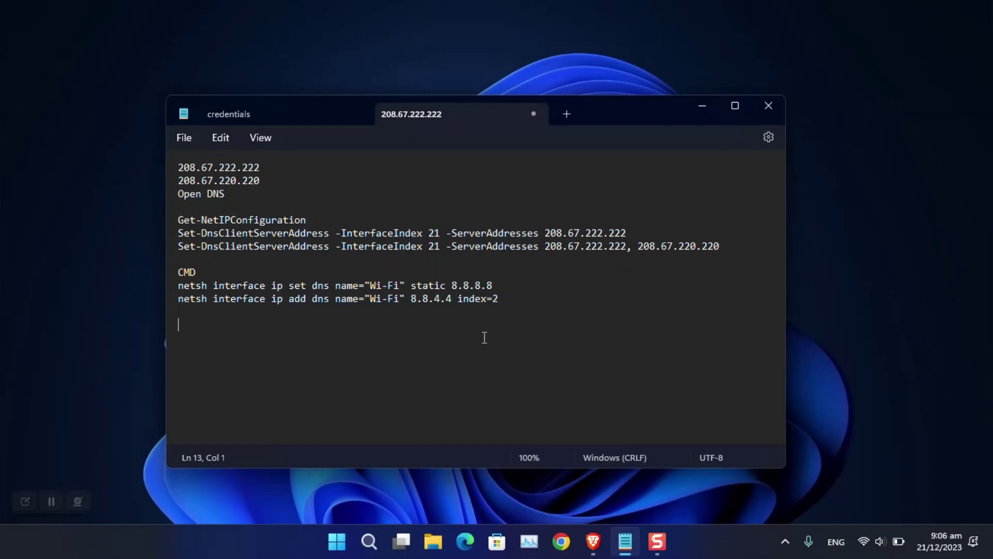
key(super)
text(power)
click(536, 303)
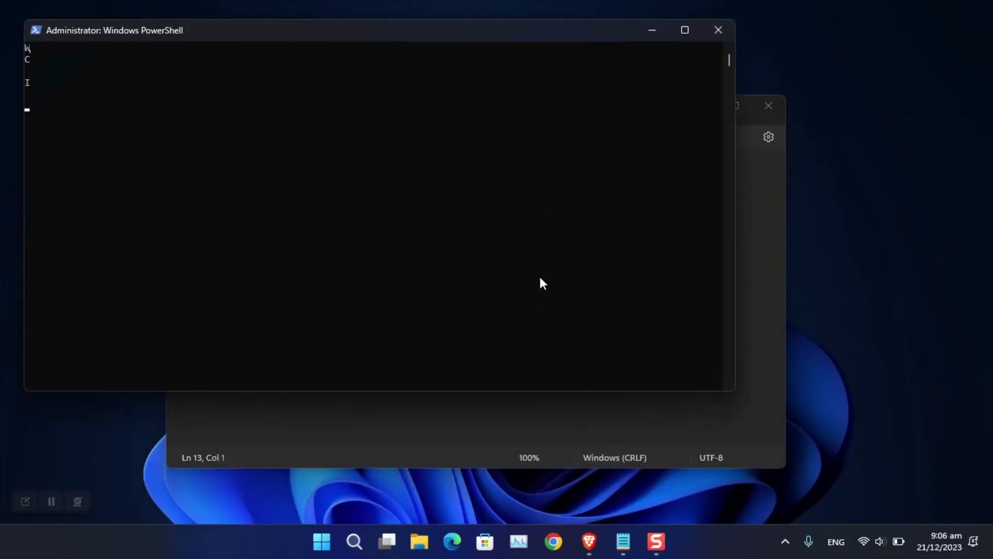
drag(460, 35, 704, 99)
drag(477, 234, 482, 246)
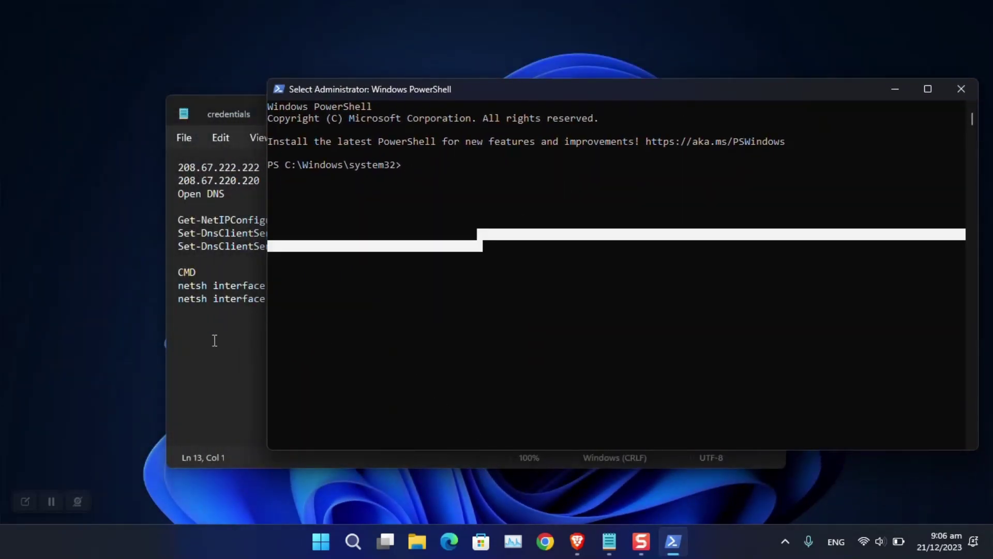
- Look over the Set-DnsClientServerAddress documentation page in the browser, then return to the notes
click(209, 370)
click(577, 541)
click(729, 10)
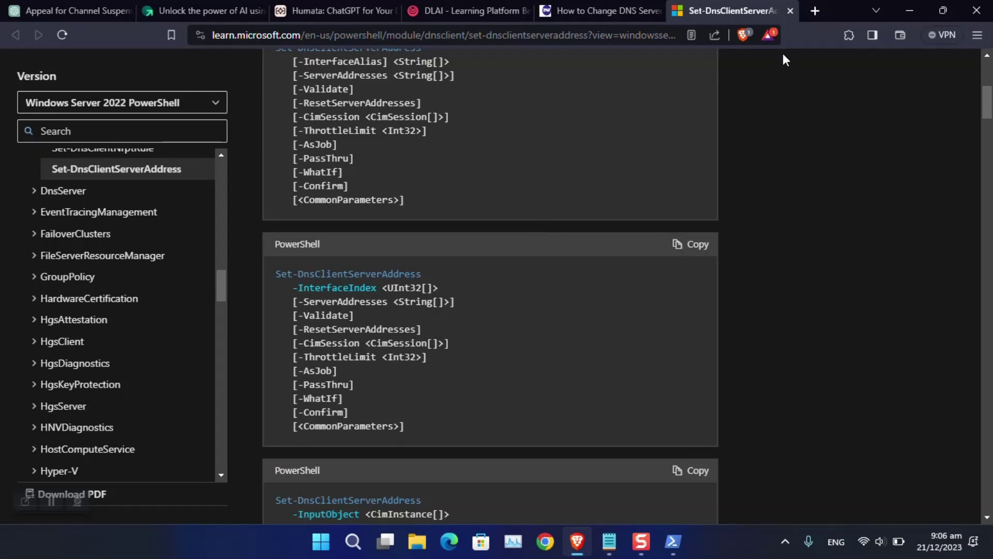
click(906, 7)
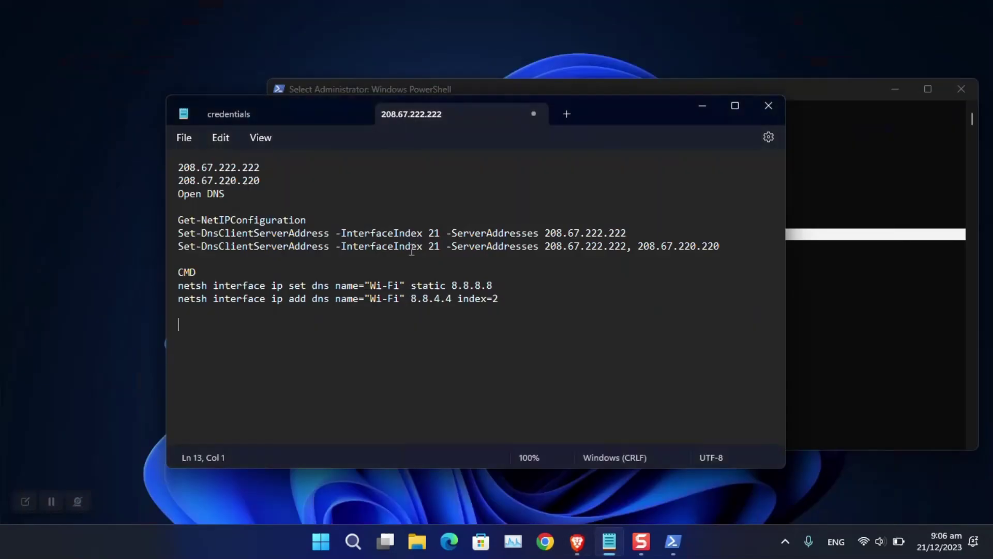
- Copy the Get-NetIPConfiguration command from the notes and run it in PowerShell
triple_click(269, 220)
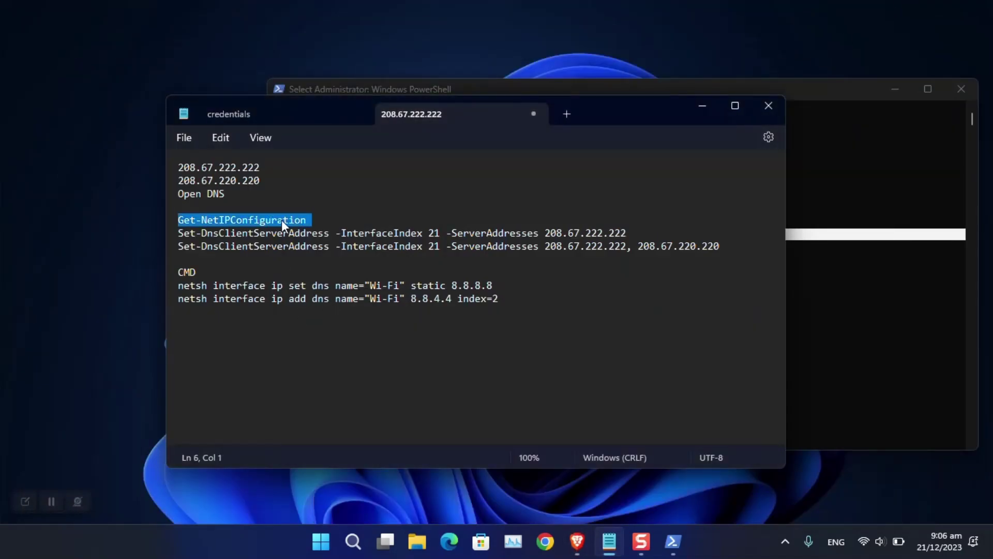
right_click(282, 219)
click(320, 287)
click(868, 310)
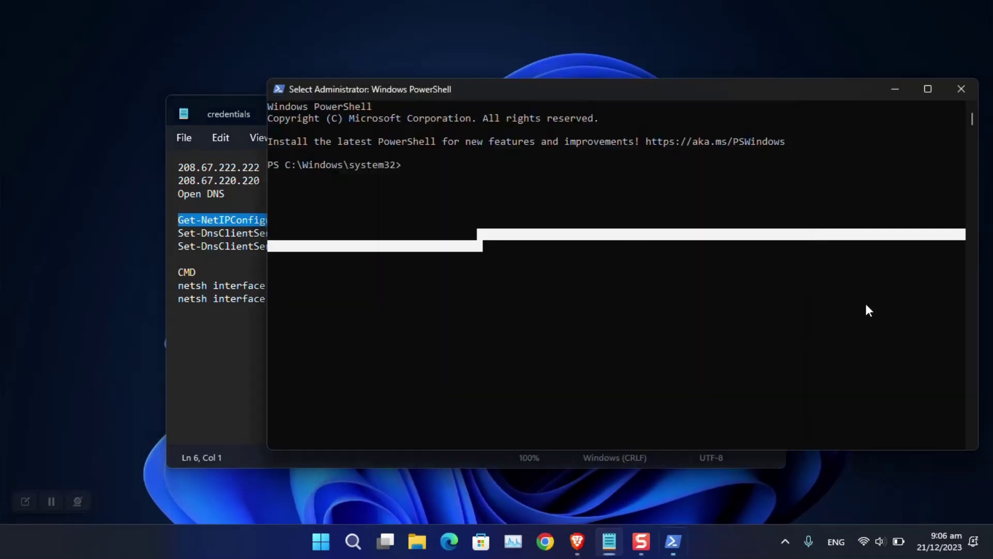
click(477, 170)
key(Return)
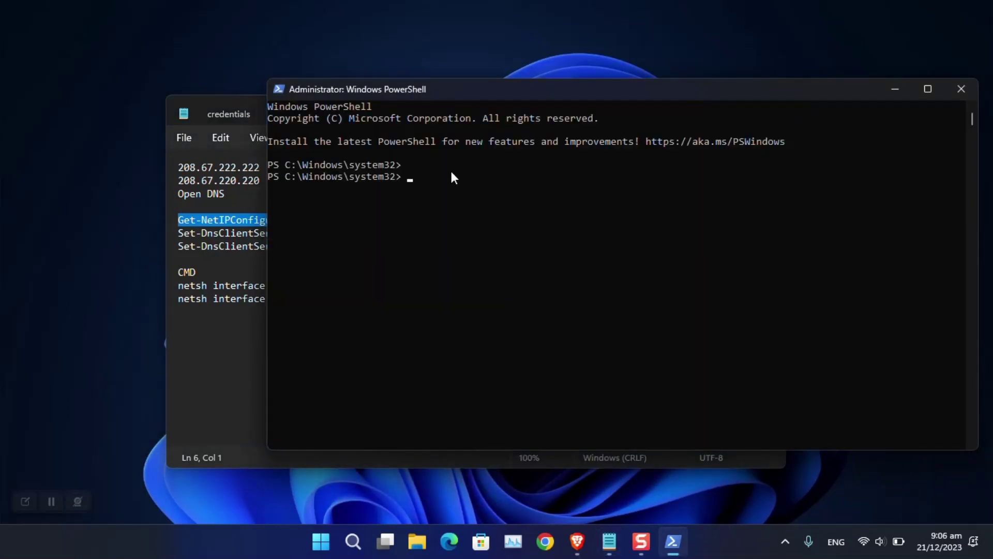
key(Return)
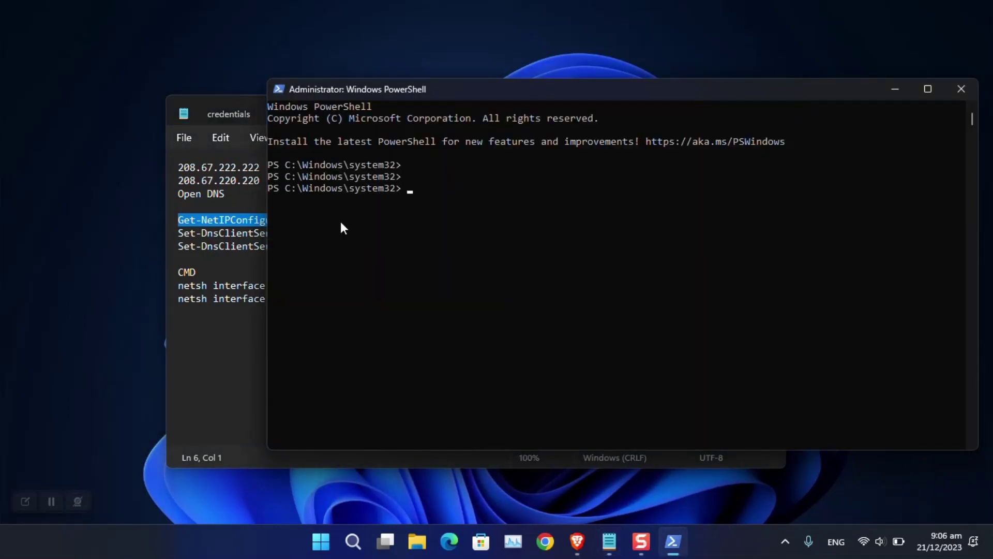
right_click(247, 225)
click(287, 302)
click(901, 301)
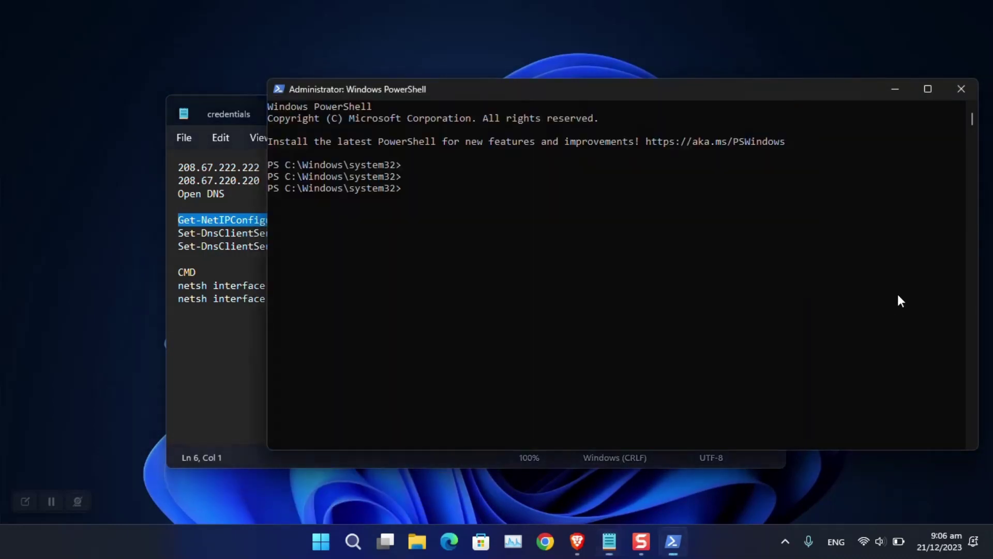
right_click(436, 177)
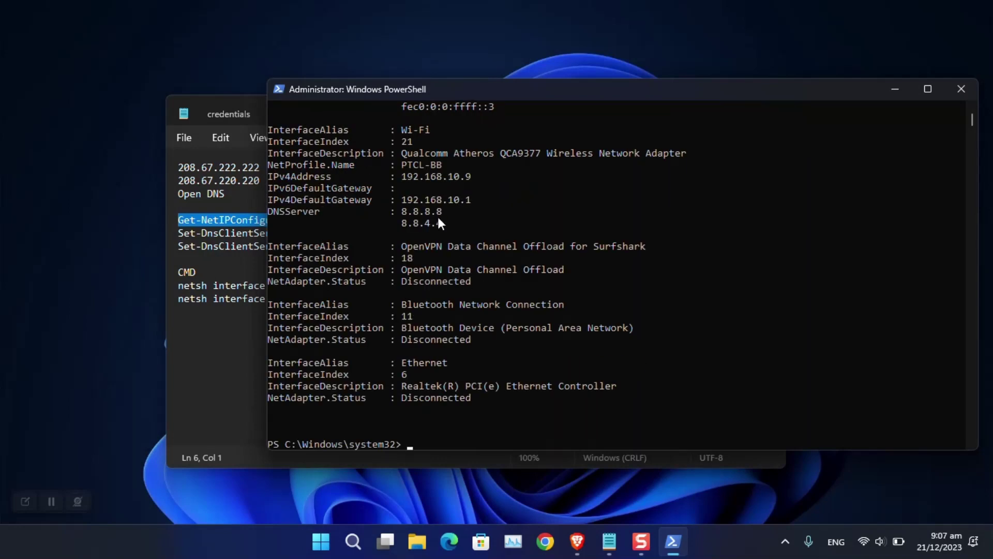
- Find and highlight the Wi-Fi adapter's InterfaceIndex 21 in the output
scroll(454, 229, up, 4)
scroll(454, 233, up, 6)
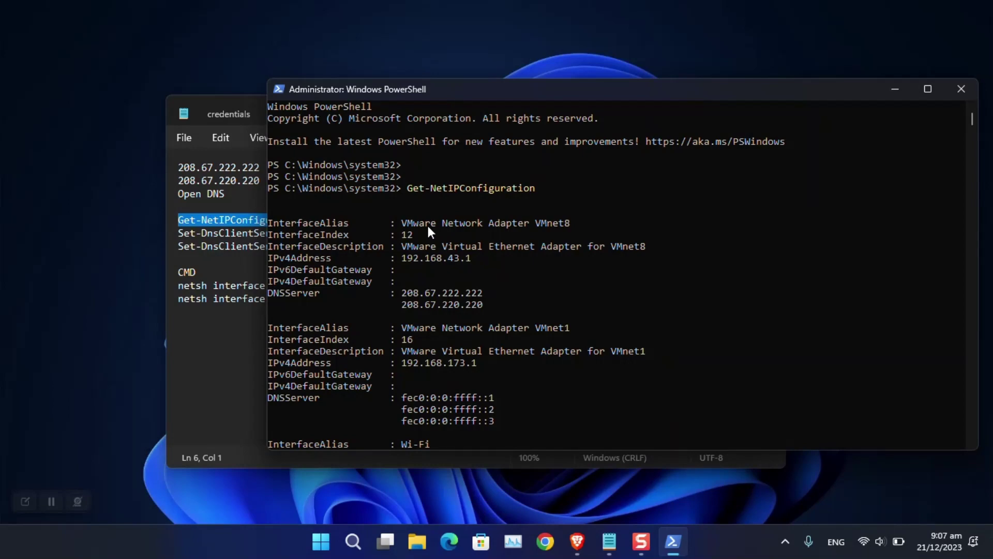
scroll(405, 256, down, 9)
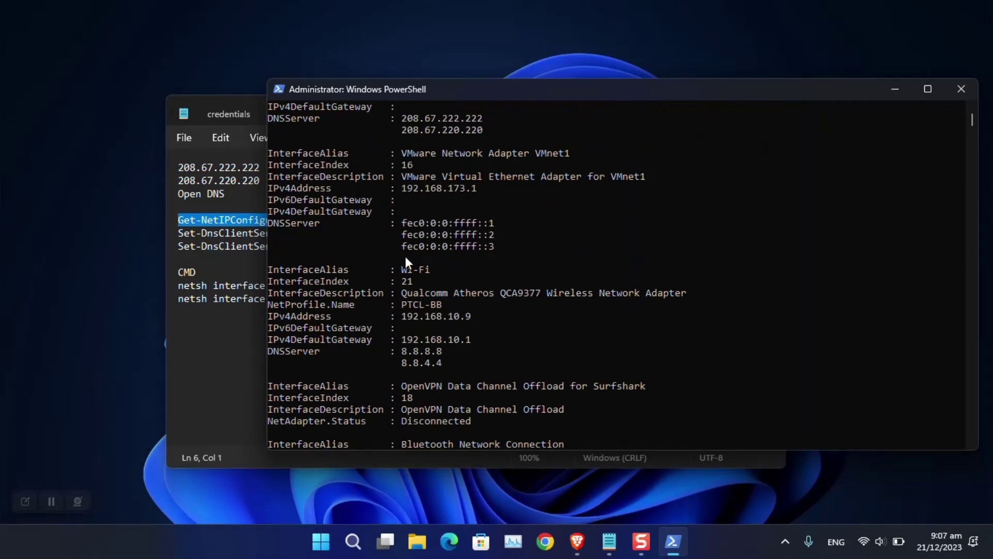
scroll(405, 256, down, 3)
scroll(401, 255, up, 5)
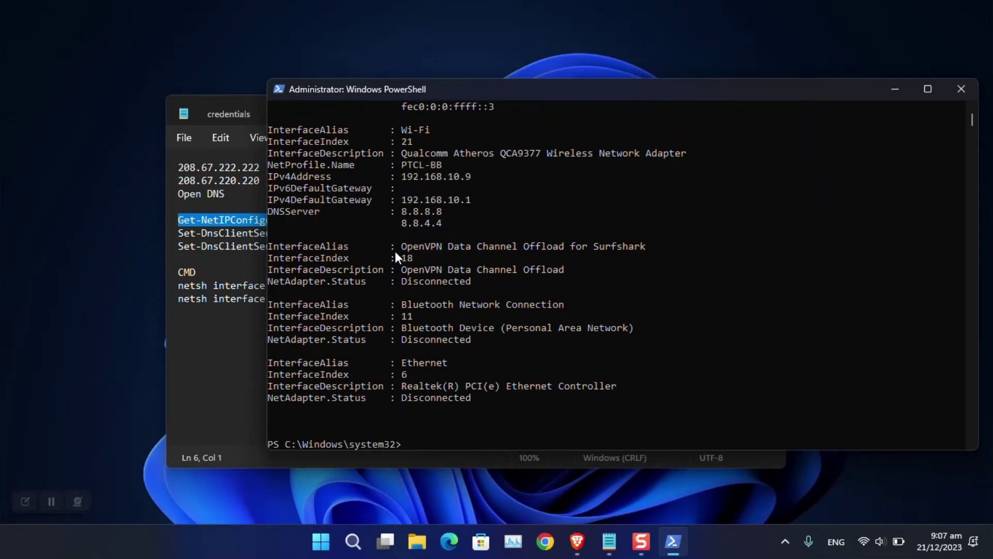
click(398, 201)
drag(366, 210, 333, 210)
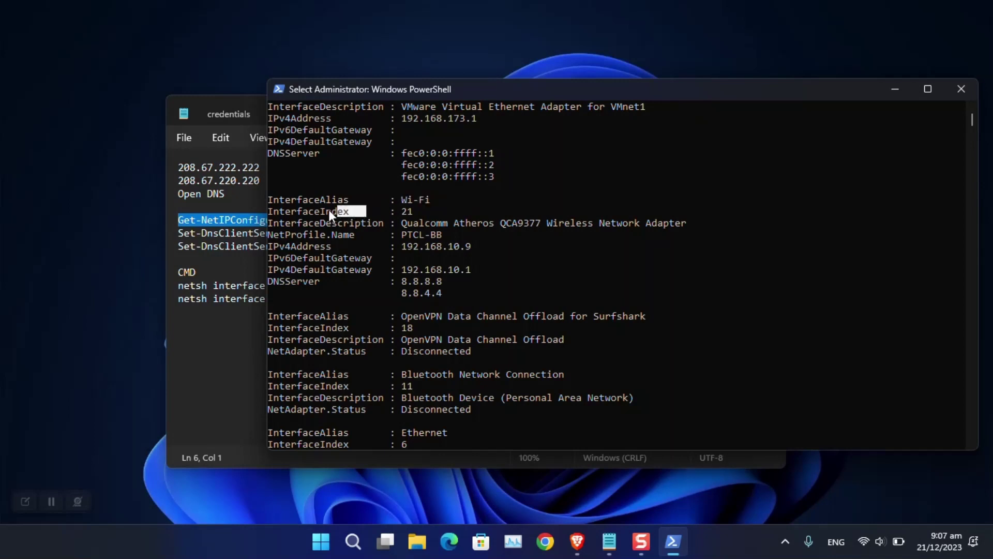
drag(417, 205, 331, 211)
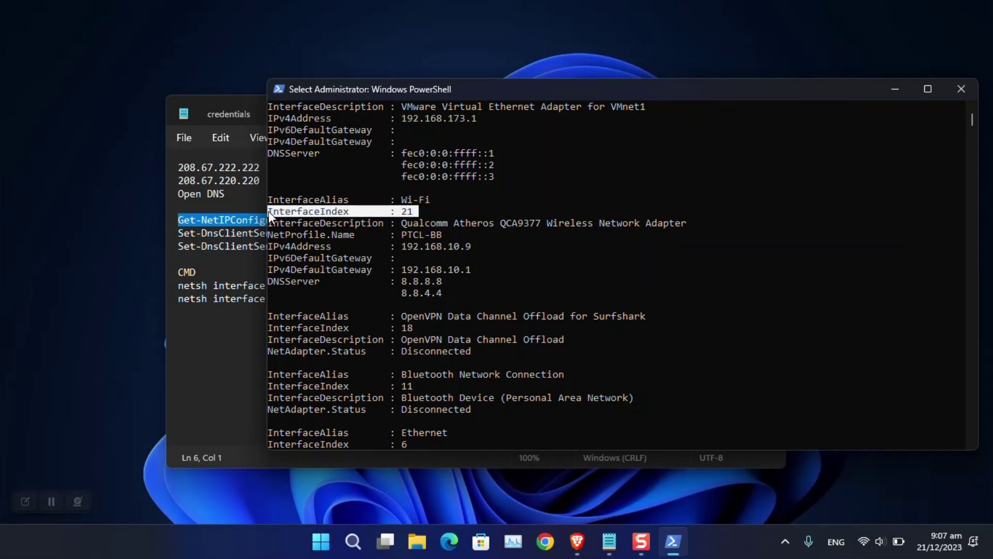
click(248, 259)
- Check that the notes' commands use index 21, matching the PowerShell output
double_click(434, 231)
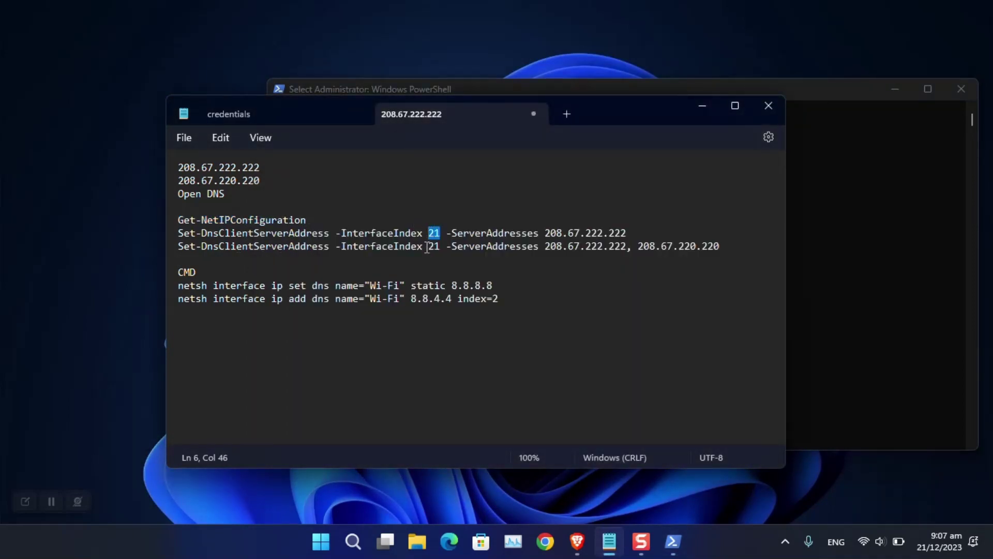
click(869, 269)
scroll(673, 243, up, 7)
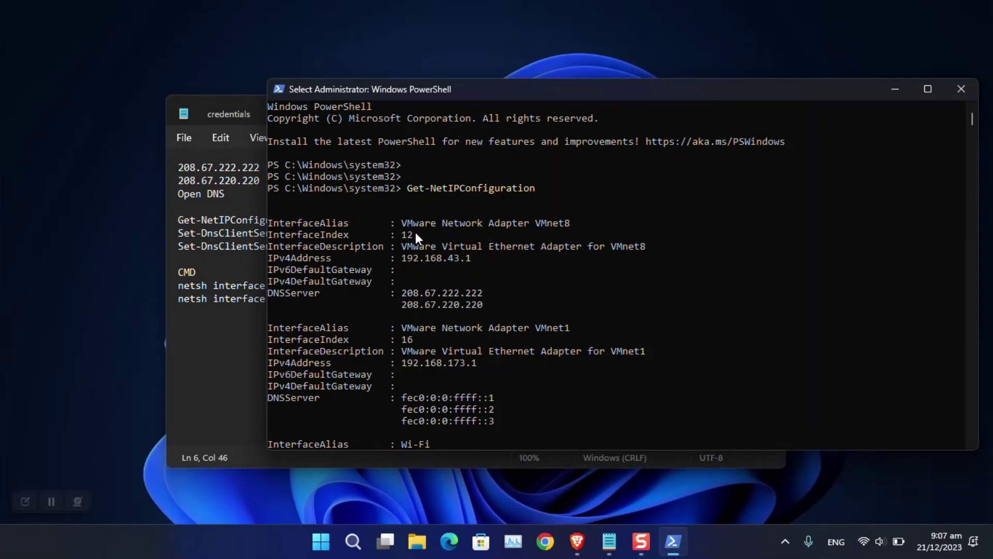
scroll(480, 299, down, 9)
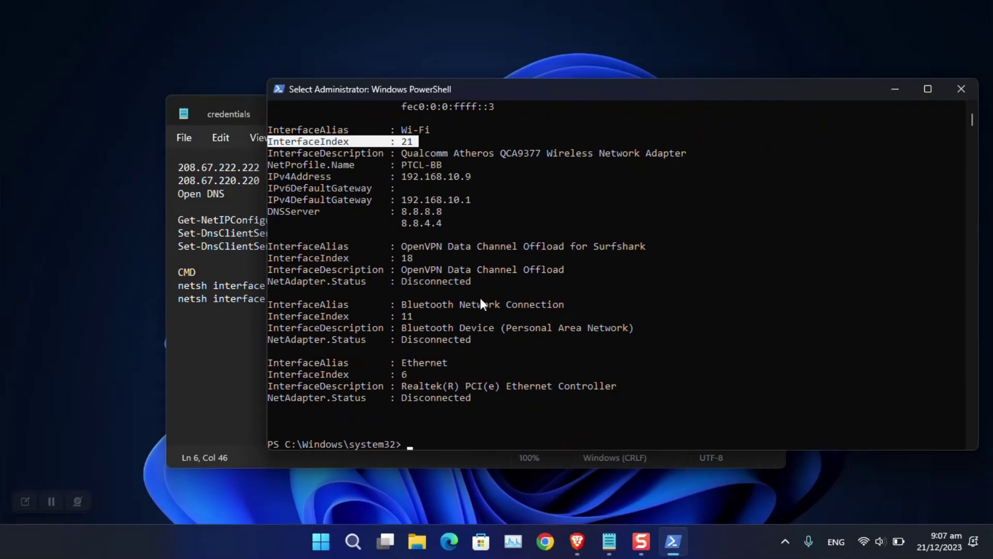
- Note Wi-Fi's current DNS servers 8.8.8.8 and 8.8.4.4, then select the OpenDNS addresses in the notes
drag(450, 223, 337, 200)
right_click(408, 208)
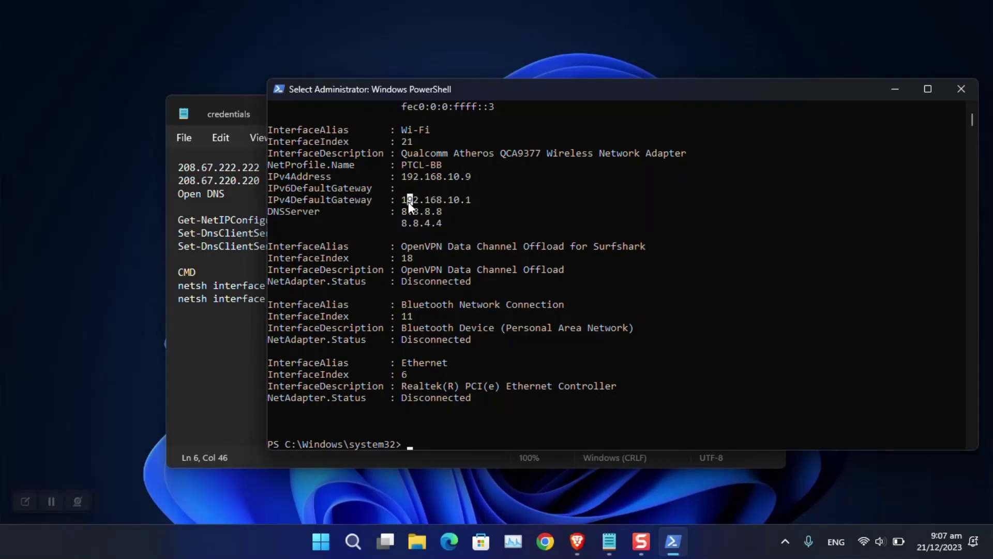
scroll(377, 220, down, 4)
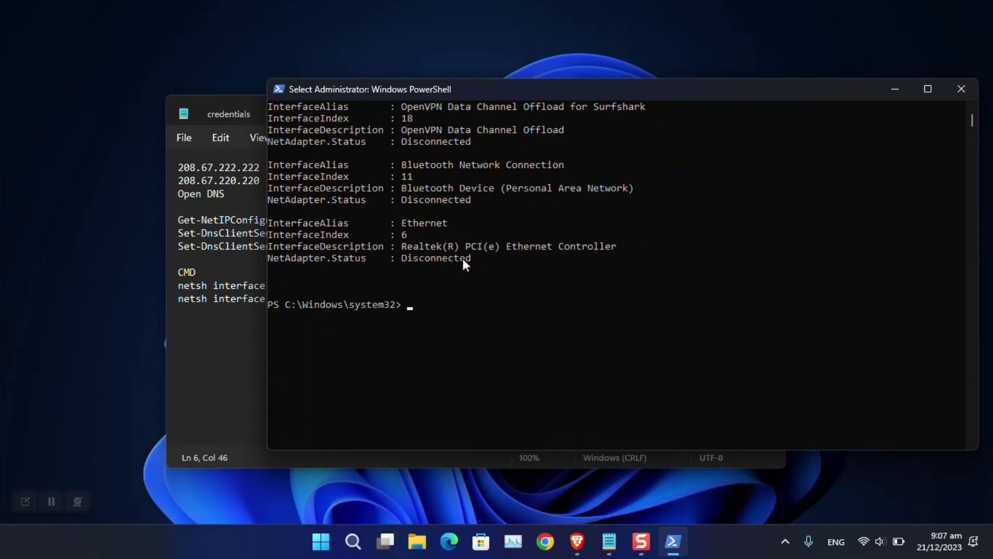
click(233, 352)
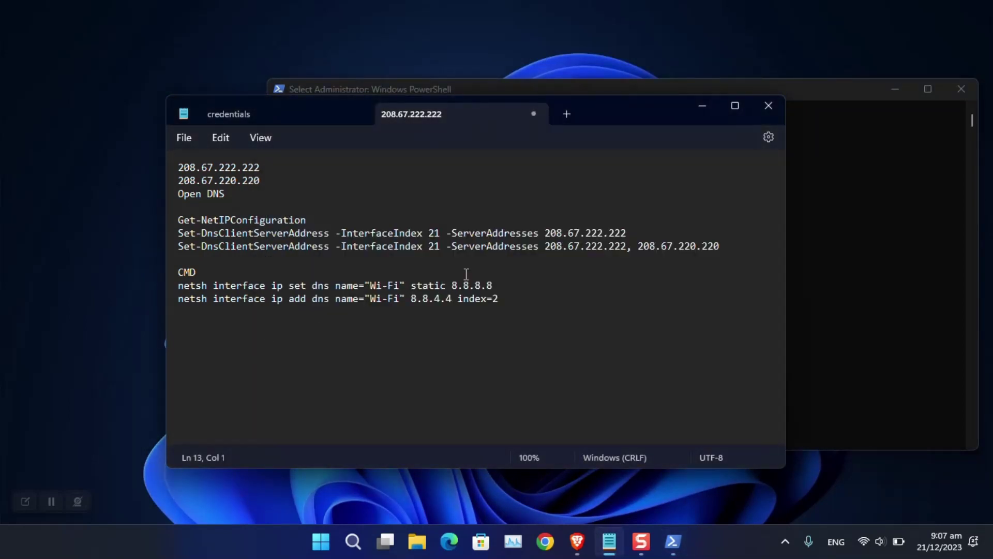
mouse_move(180, 166)
mouse_down()
mouse_move(264, 175)
mouse_move(228, 180)
mouse_move(184, 166)
mouse_up()
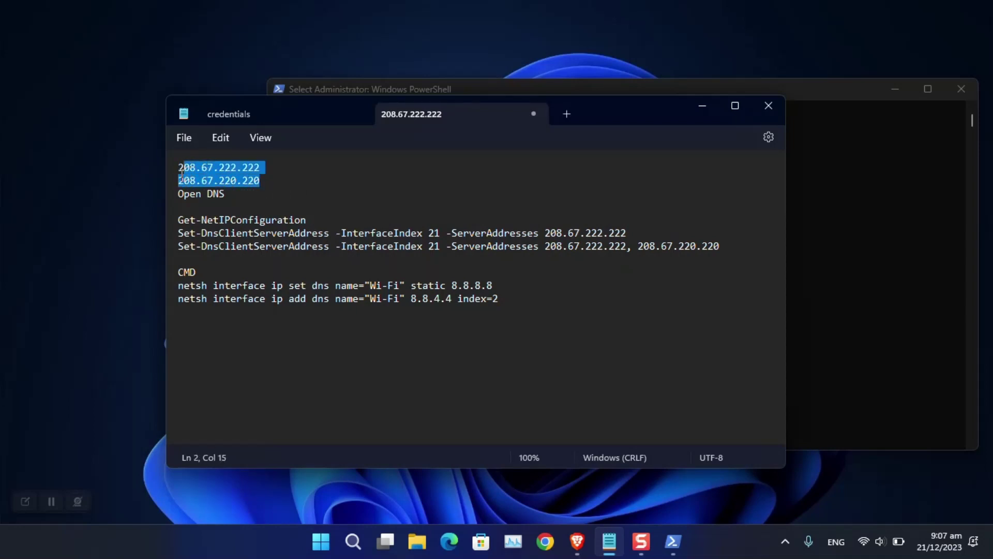
- Copy the single-address Set-DnsClientServerAddress command for InterfaceIndex 21 and run it in PowerShell
click(412, 210)
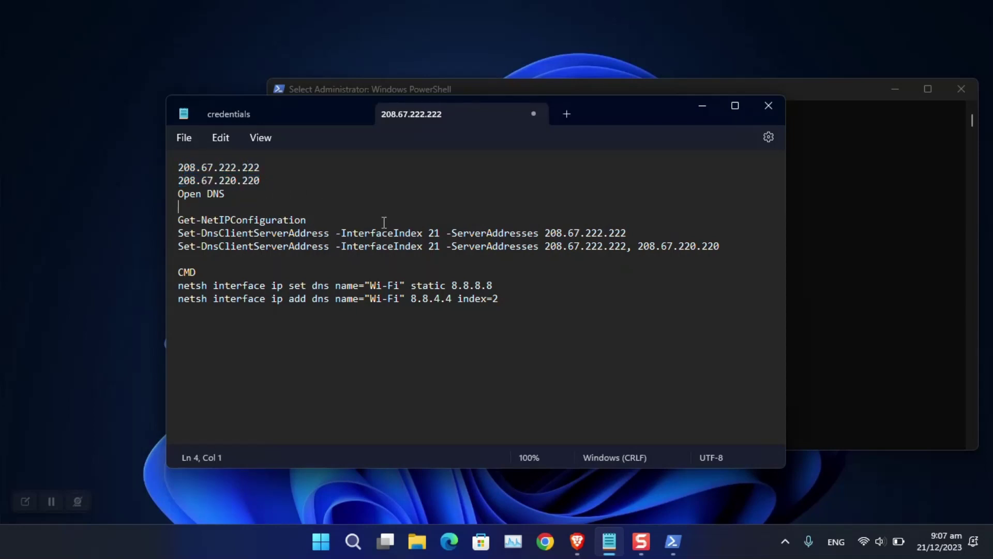
triple_click(291, 231)
right_click(308, 231)
click(352, 309)
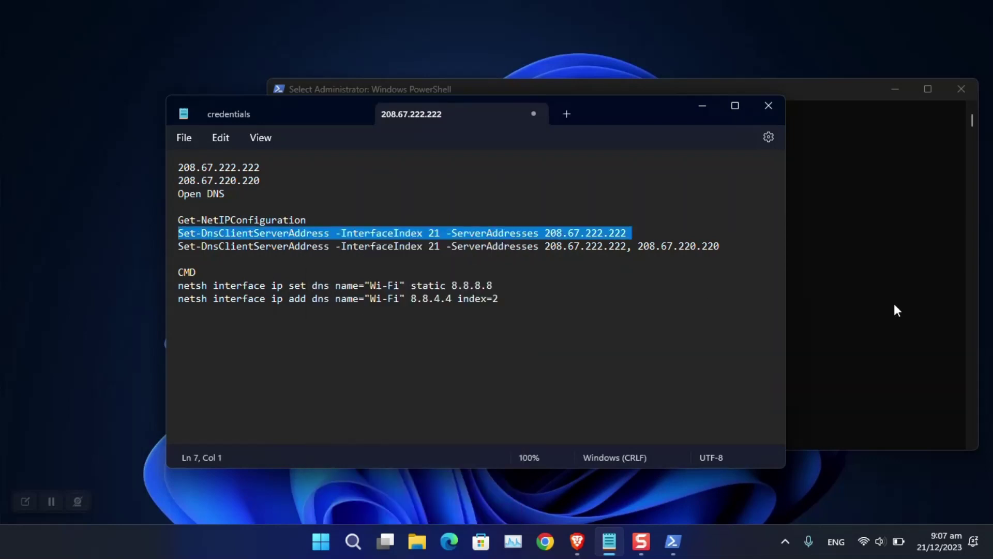
click(890, 302)
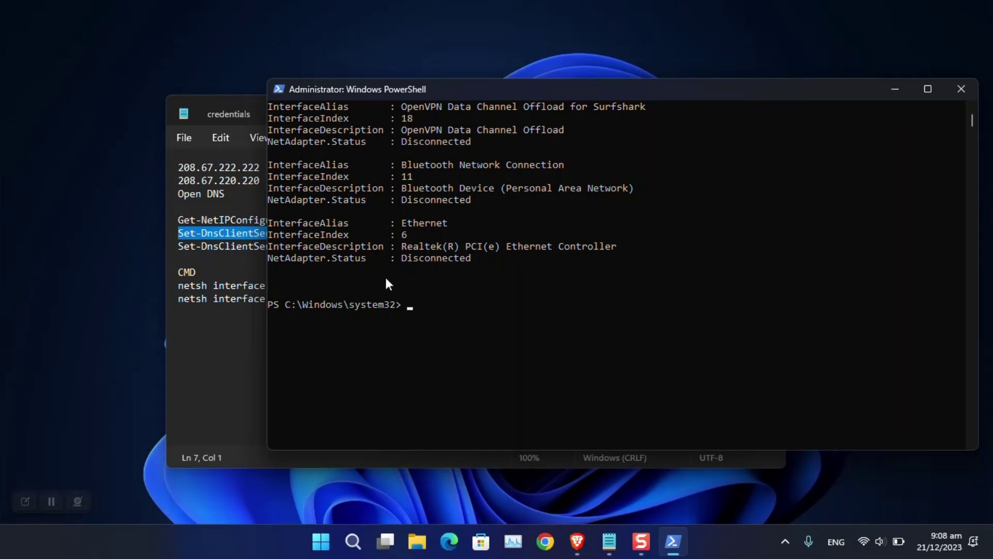
right_click(199, 229)
click(241, 306)
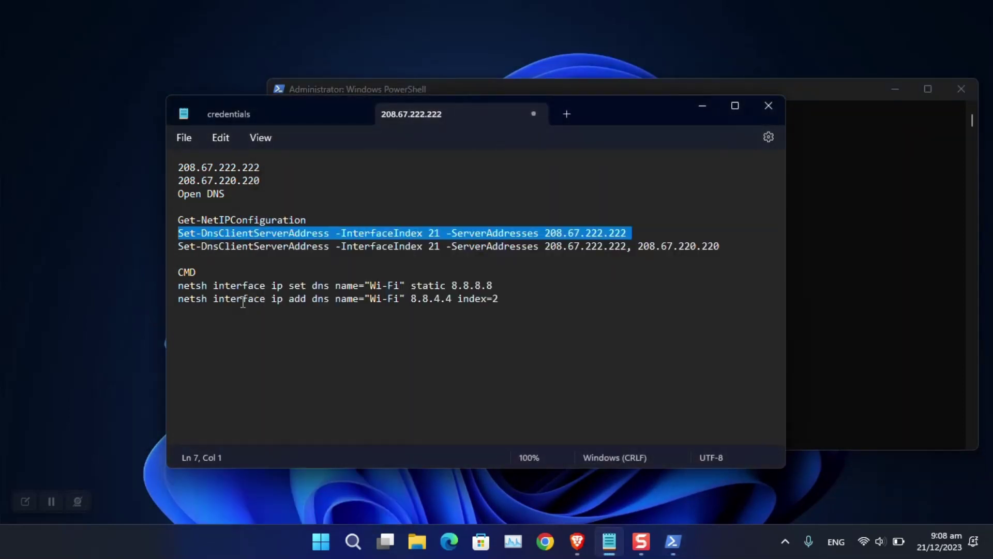
click(832, 289)
right_click(562, 311)
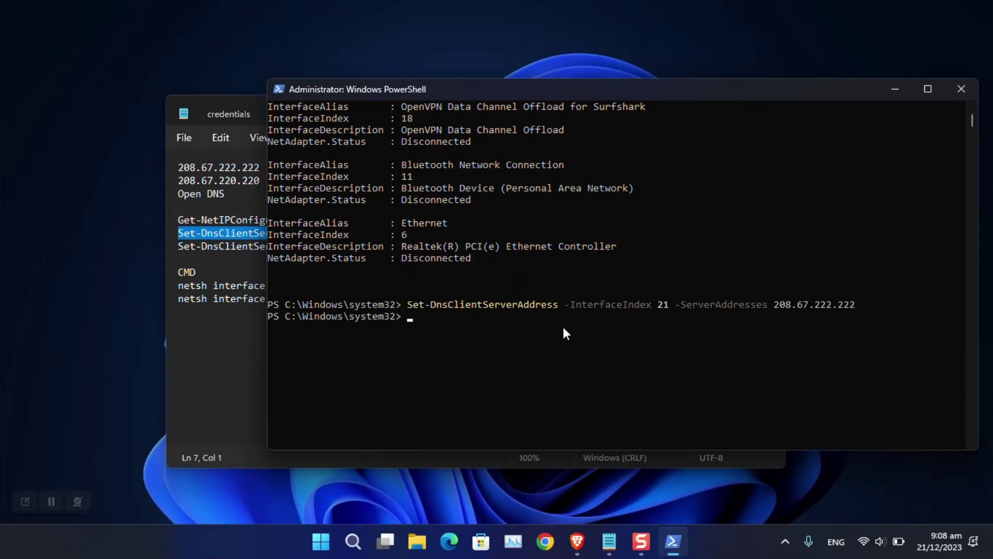
- Run the two-address command setting DNS to 208.67.222.222 and 208.67.220.220
click(204, 251)
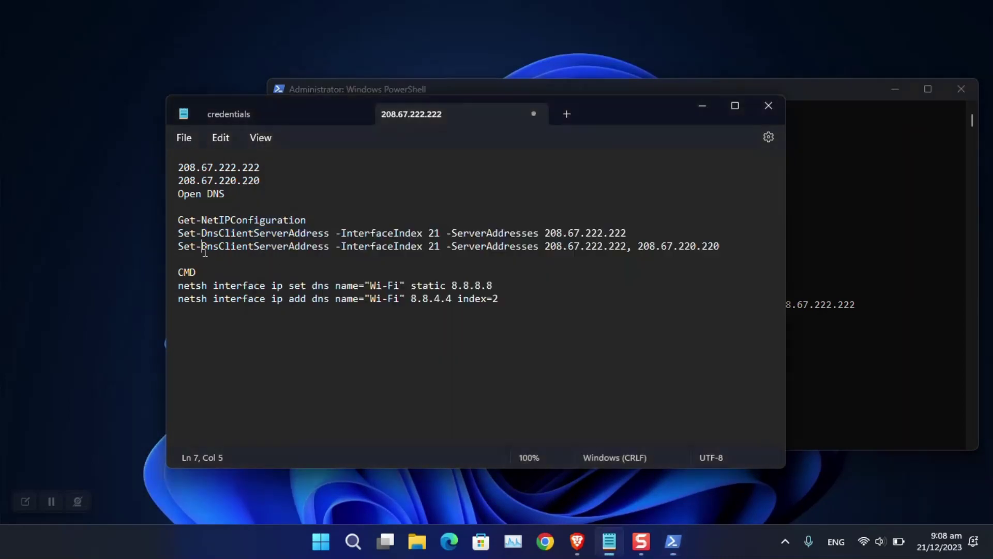
triple_click(204, 250)
right_click(220, 247)
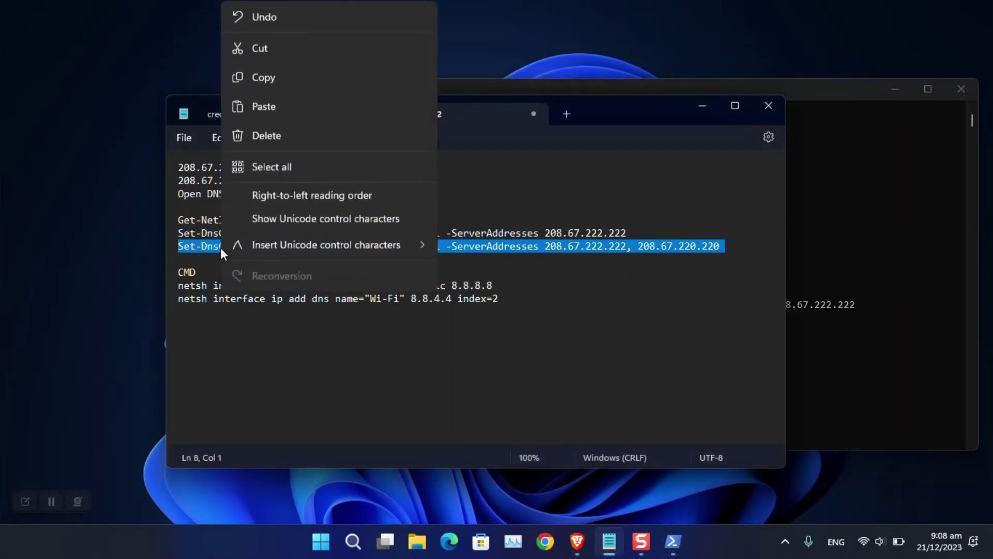
click(259, 77)
click(827, 283)
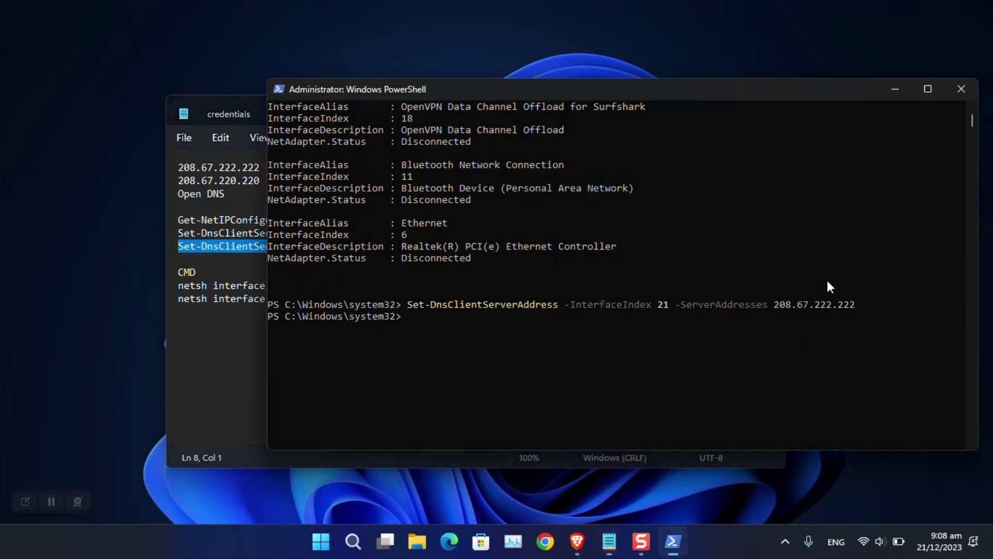
right_click(498, 342)
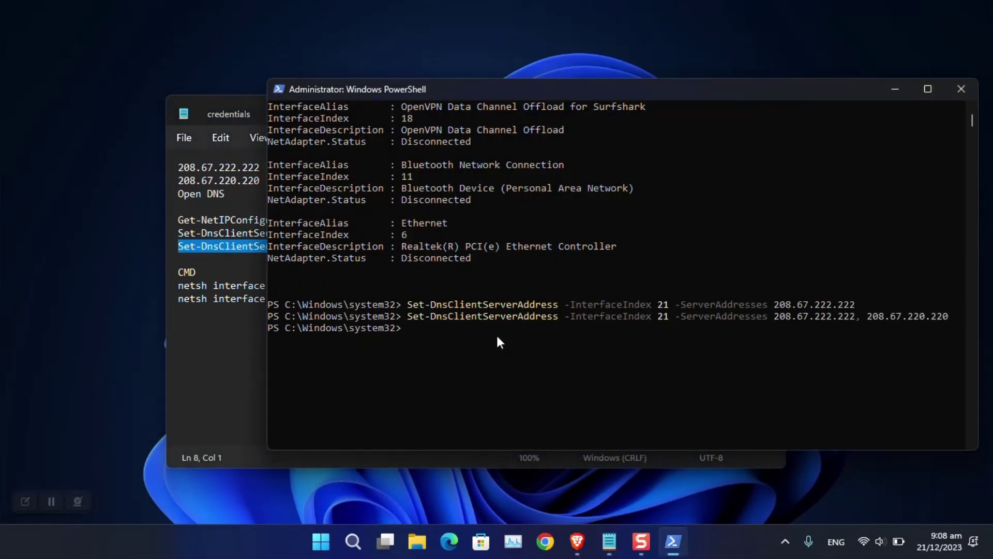
key(Up)
key(Up)
key(Up)
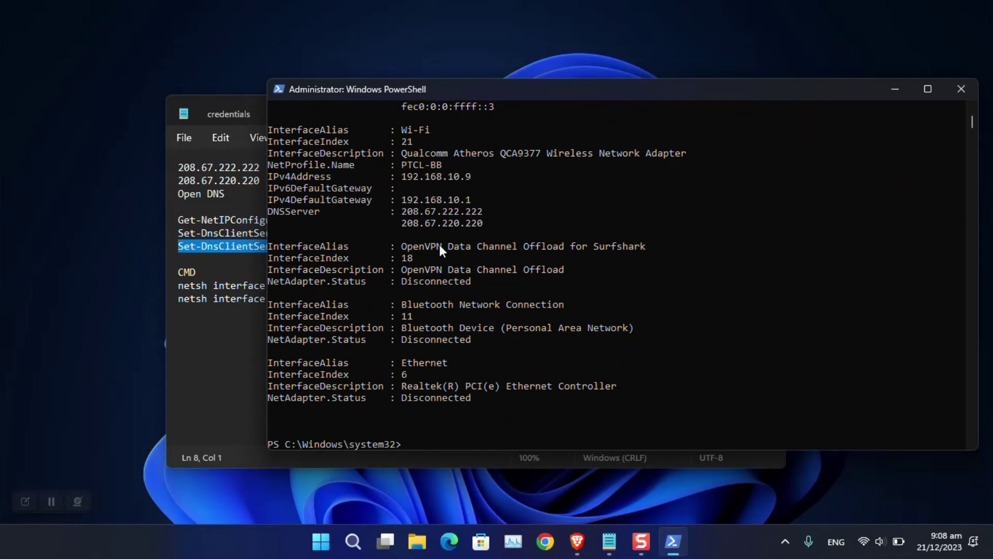
- Highlight the Wi-Fi DNSServer lines showing 208.67.222.222 and 208.67.220.220
drag(483, 224, 270, 212)
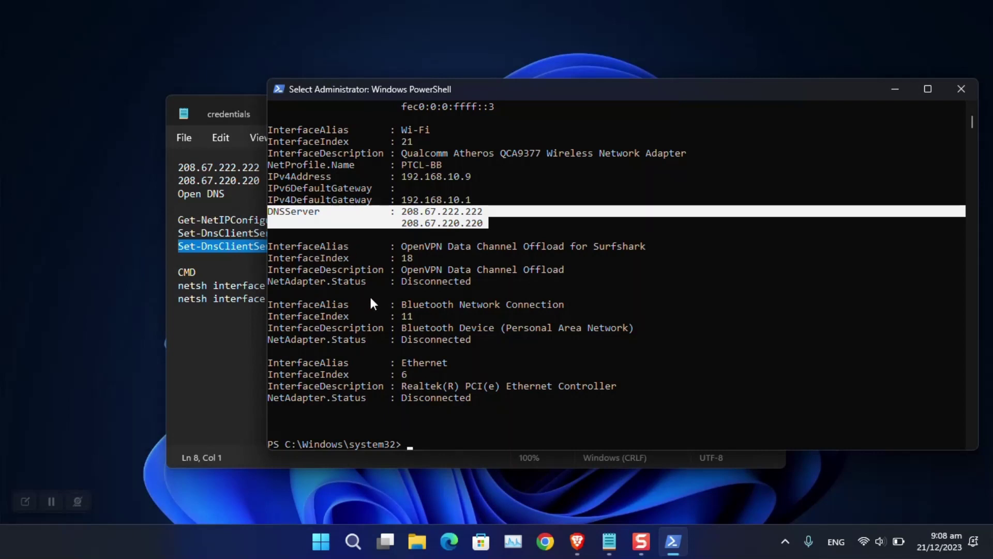
key(ctrl+c)
key(super+r)
- Open Network Connections by running ncpa.cpl from the Run dialog
text(contr)
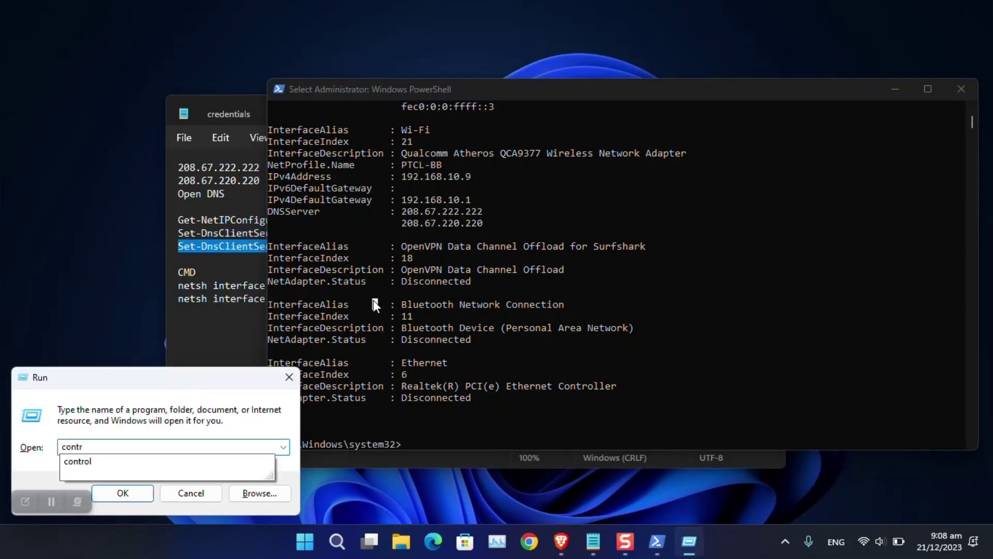
key(ctrl+a)
text(tcp)
key(BackSpace)
key(BackSpace)
key(BackSpace)
text(ncp)
key(Down)
key(Return)
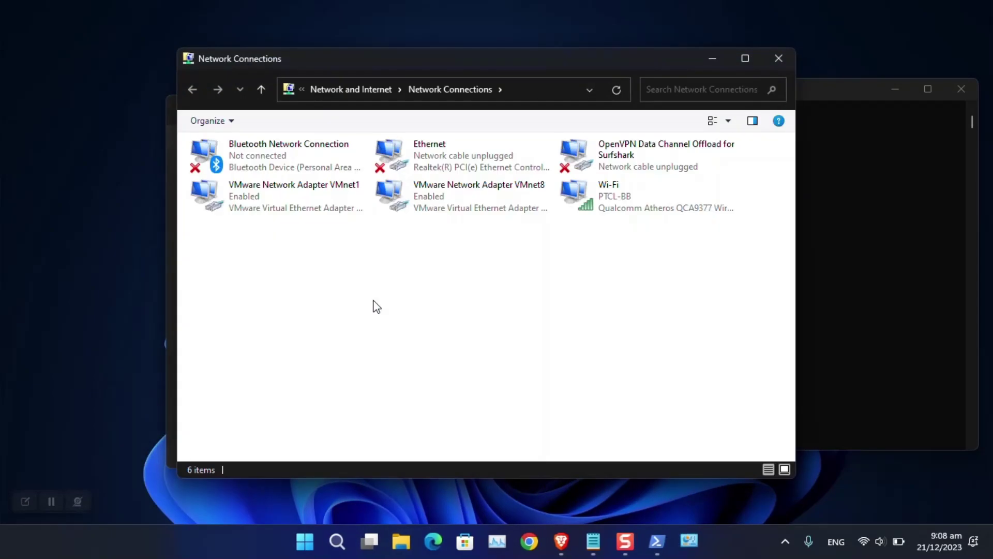
- Open the Wi-Fi adapter's Internet Protocol Version 4 (TCP/IPv4) properties
click(616, 201)
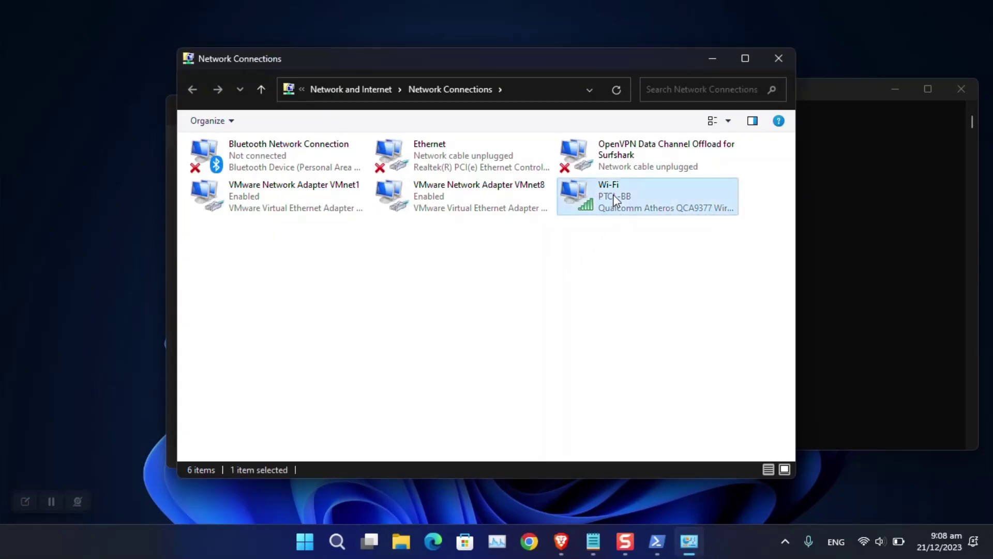
right_click(615, 201)
click(655, 351)
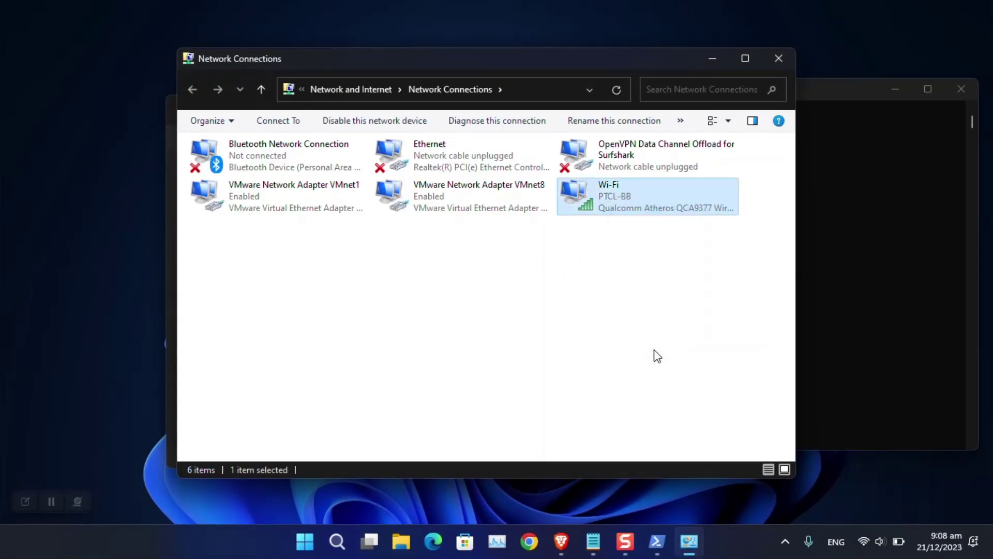
double_click(319, 306)
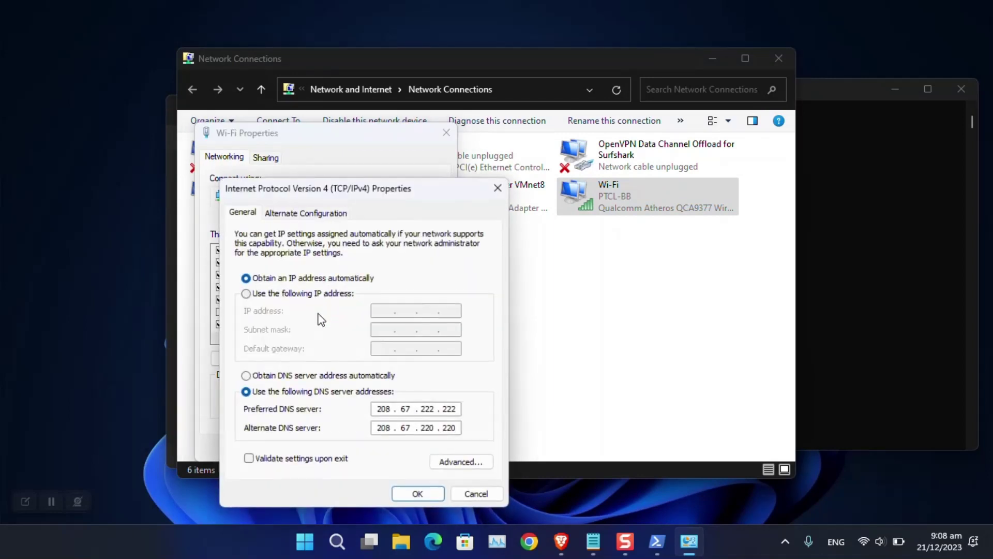